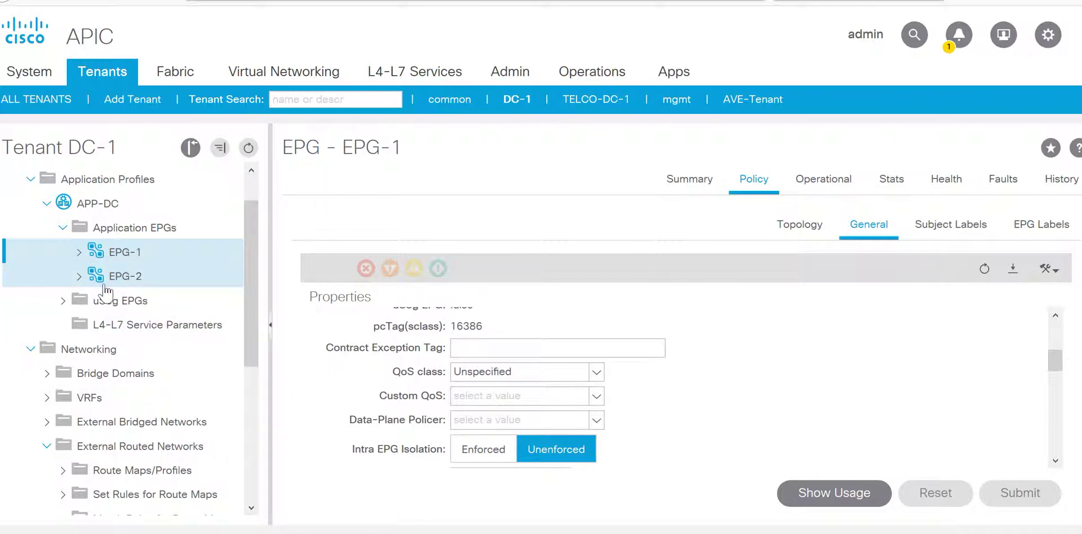
- Expand EPG-1 in the APP-DC application profile and open its Static Ports
click(79, 253)
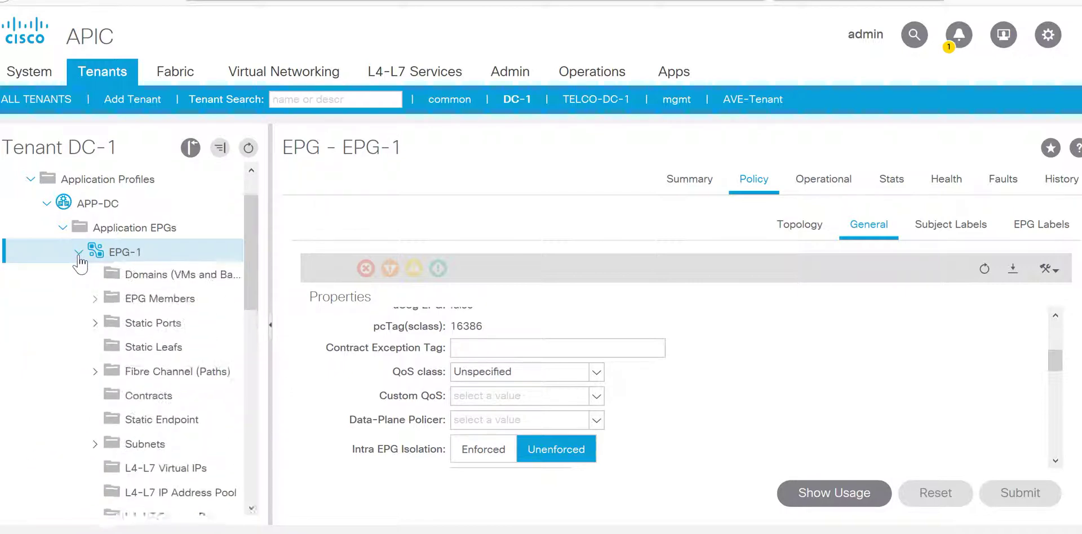
click(162, 333)
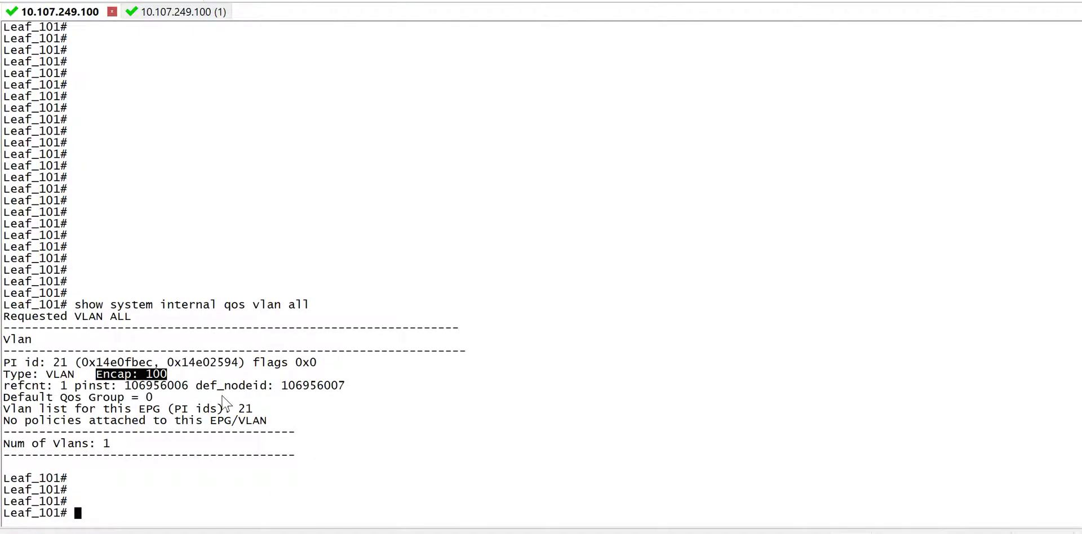
- In the Leaf_101 terminal session, run "show system internal qos vlan all" and highlight the Encap value in the output
key(Return)
key(Return)
key(Return)
key(Up)
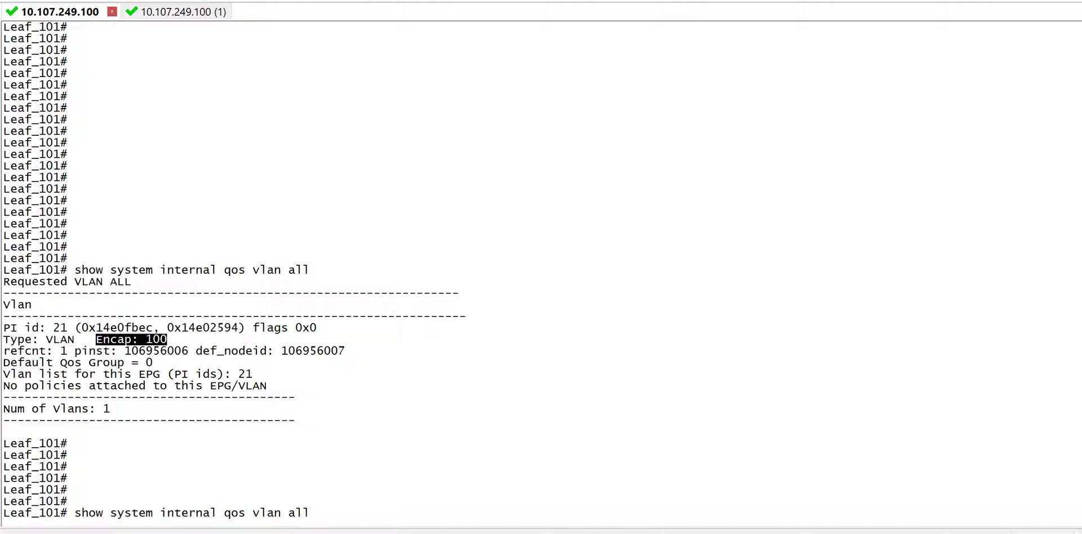
key(Return)
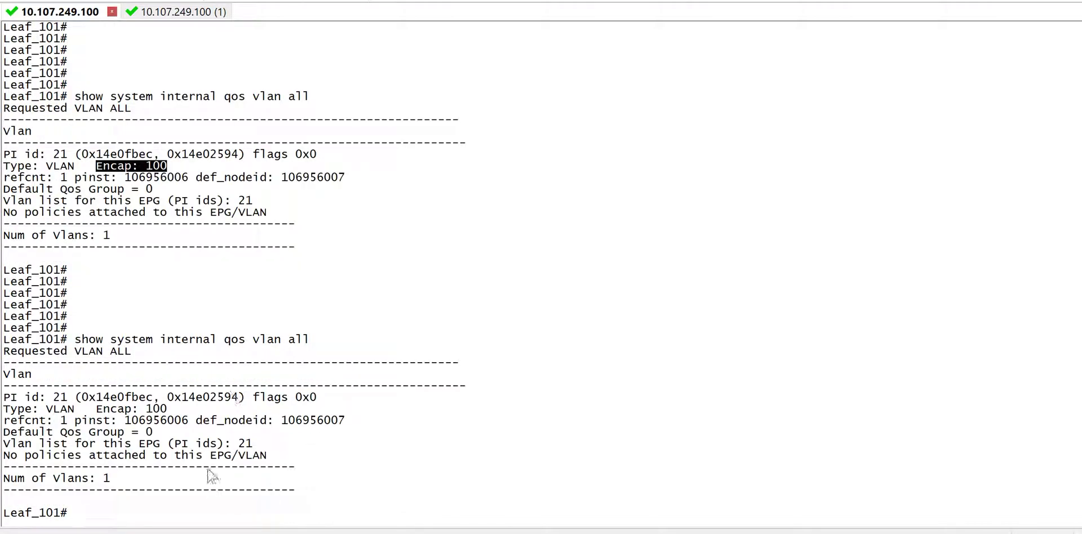
click(97, 420)
drag(92, 409, 168, 410)
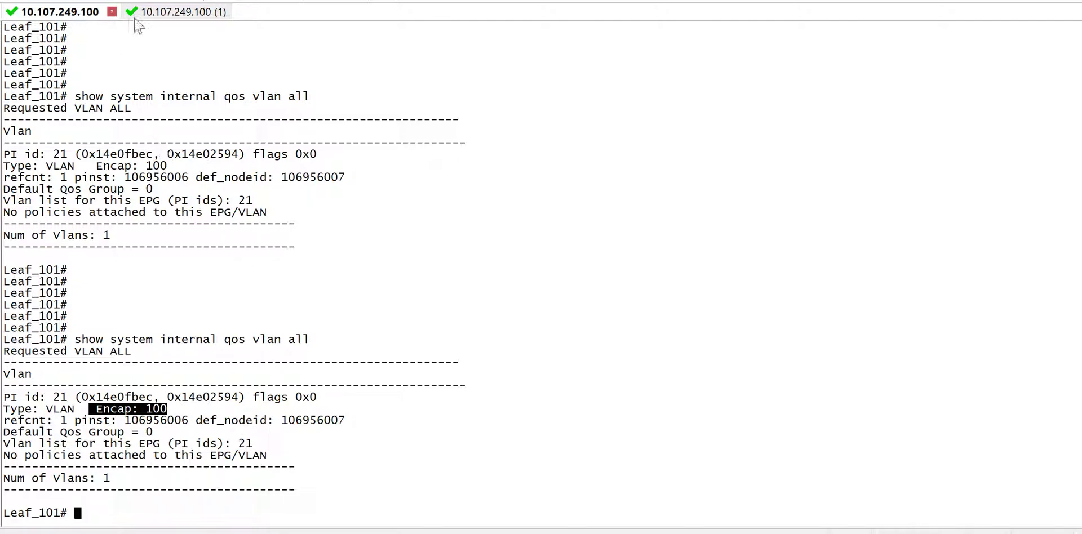
- Switch to the Leaf_103 terminal session and bring up several fresh prompts
click(148, 12)
key(Return)
key(Return)
key(Return)
key(Return)
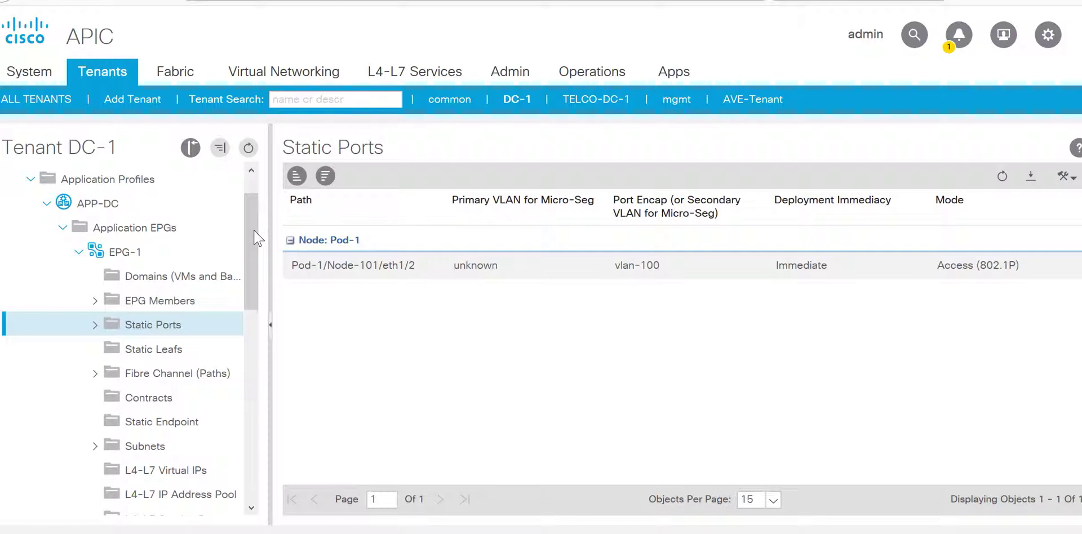
- Back in APIC, expand EPG-2 and open its Static Ports
scroll(83, 303, down, 4)
click(80, 299)
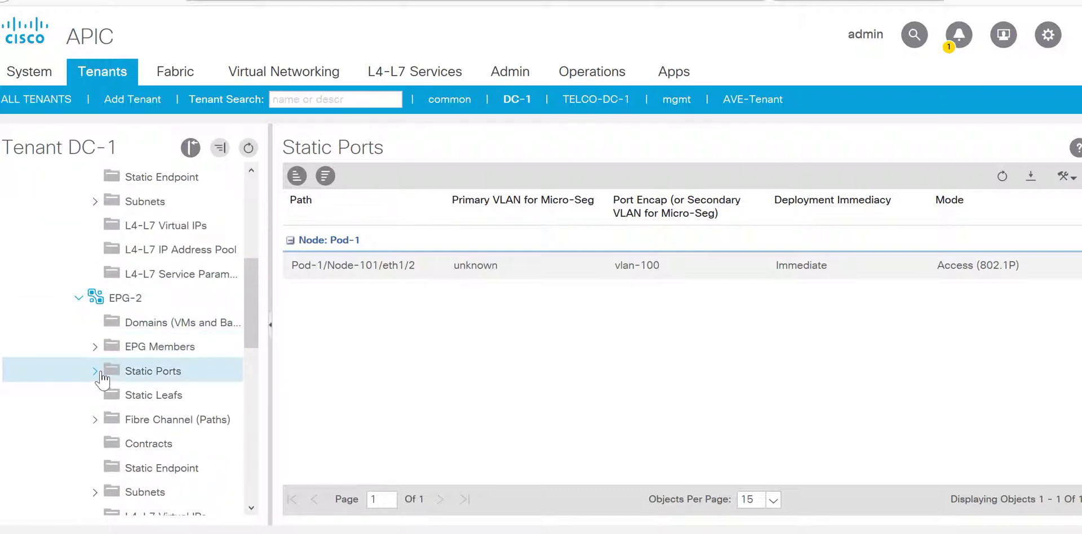
click(133, 374)
- In the Leaf_103 terminal session, run "show system internal qos vlan encap 101" and examine the Encap value and attached policies
key(alt+Tab)
key(Up)
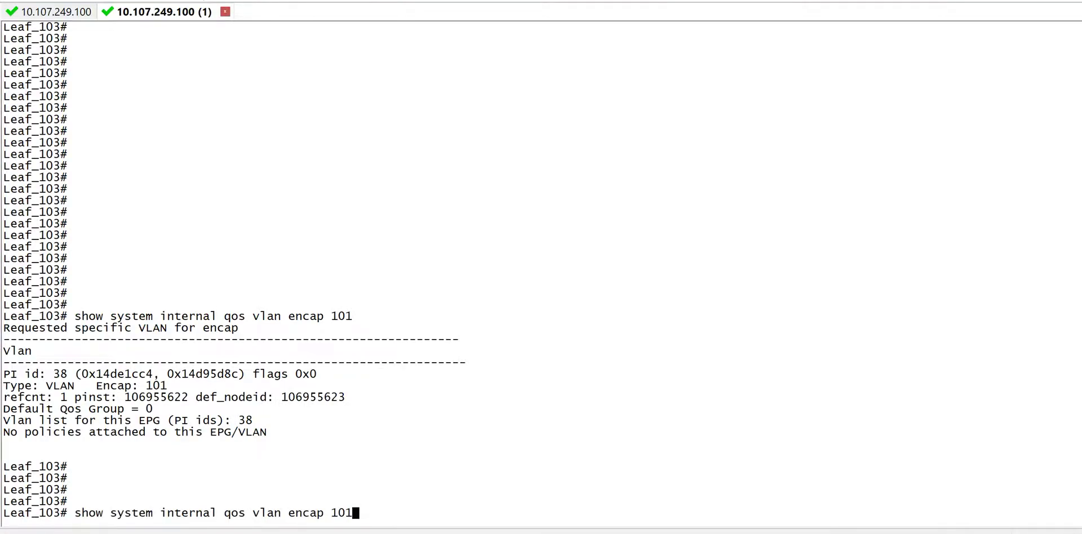
key(Return)
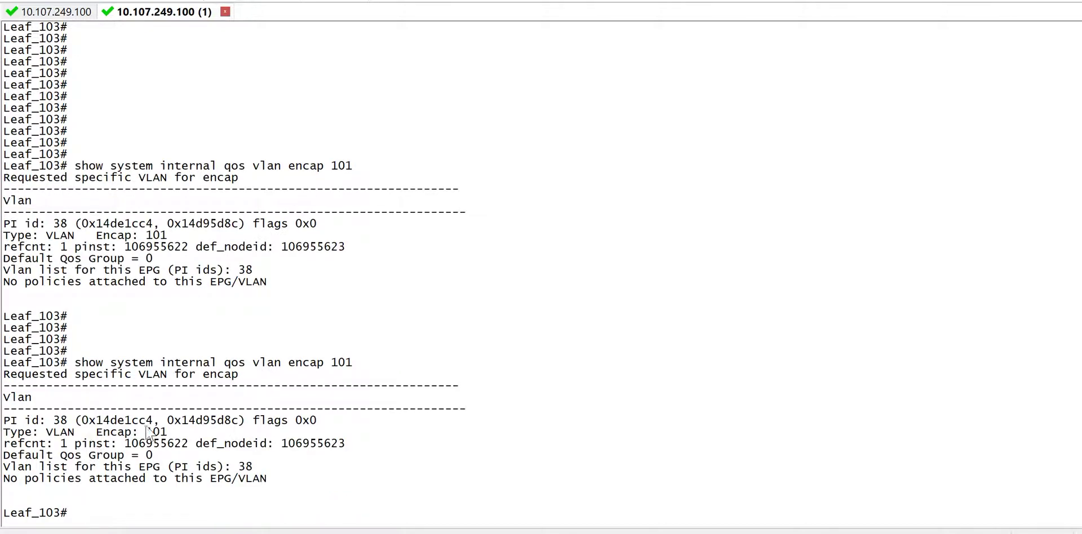
drag(97, 432, 164, 445)
click(202, 484)
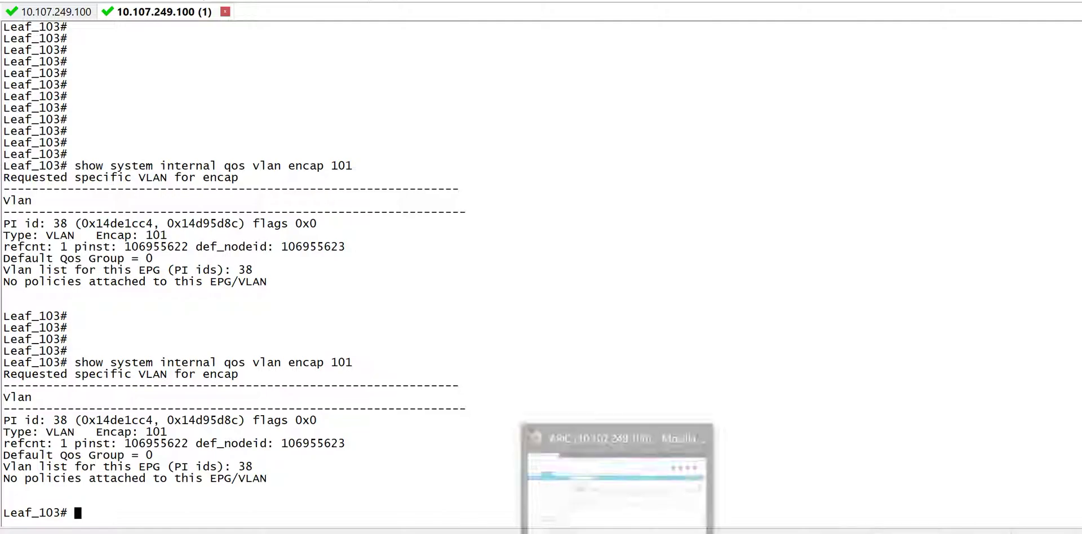
- Return to APIC and open EPG-1's general policy properties at the Custom QoS setting
click(620, 479)
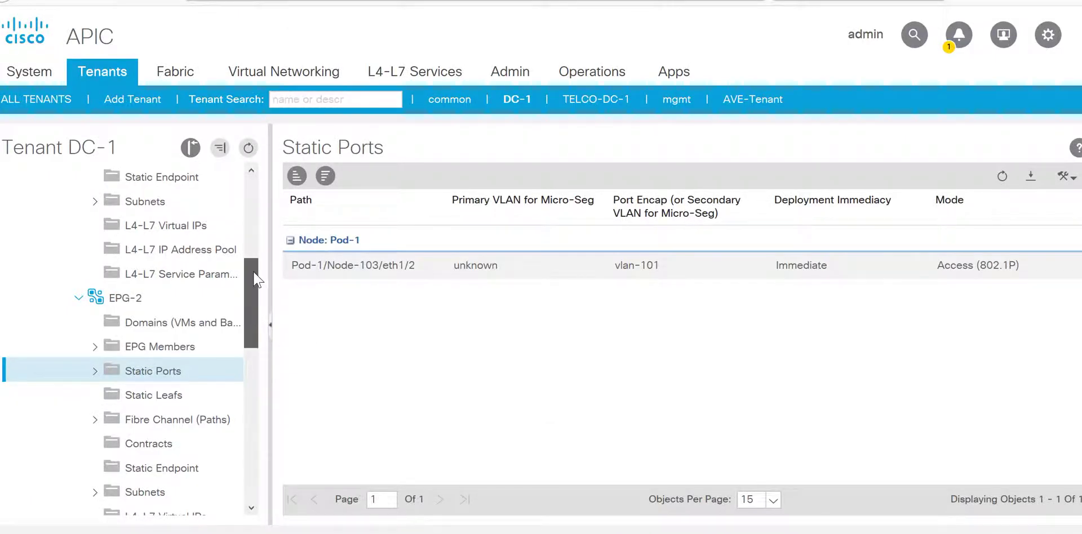
scroll(257, 259, up, 4)
scroll(258, 251, up, 1)
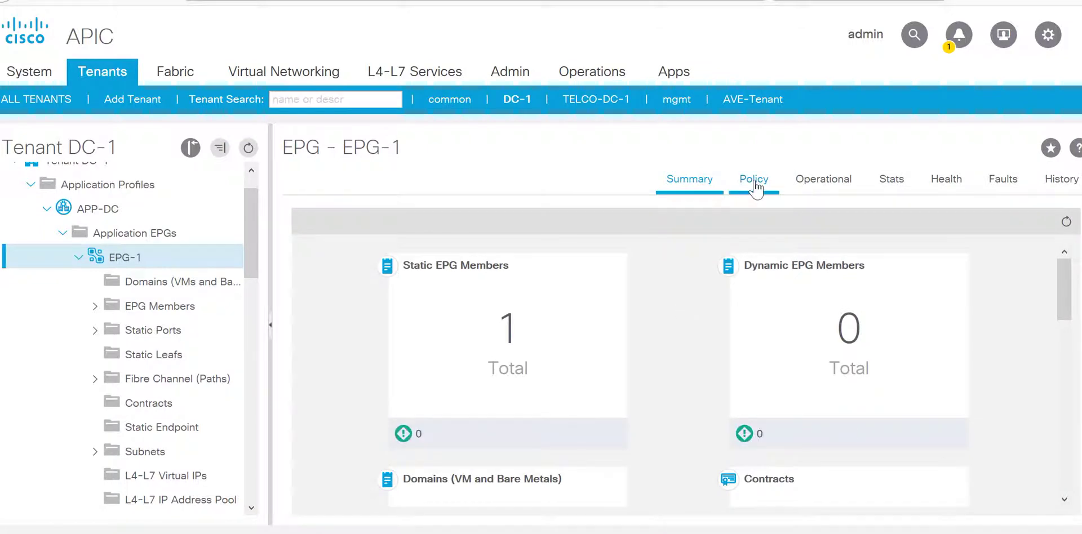
click(754, 180)
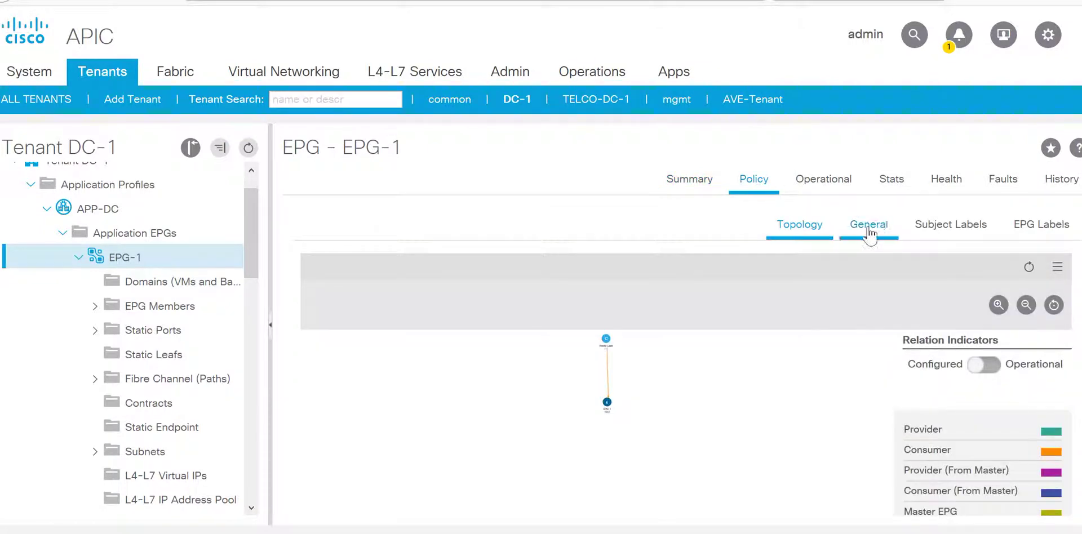
click(869, 226)
scroll(995, 414, down, 3)
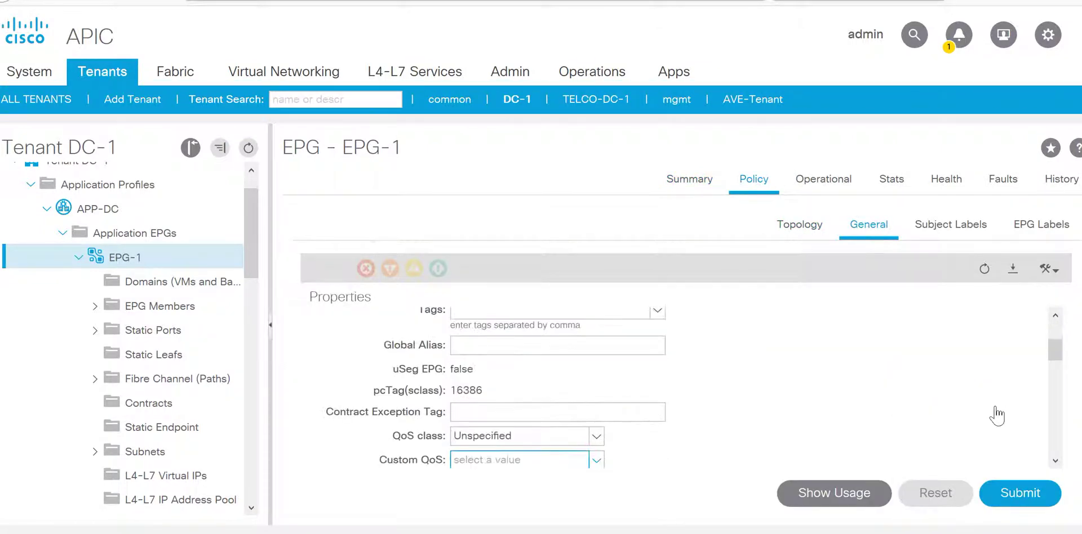
drag(1055, 341, 1062, 364)
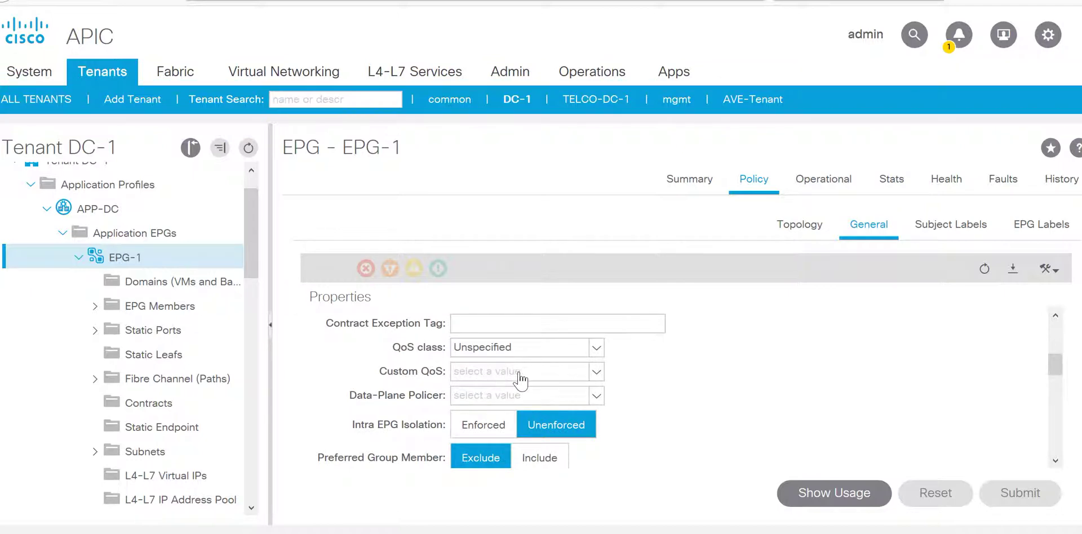
- Start creating a custom QoS policy for EPG-1 and name it CS2
click(597, 373)
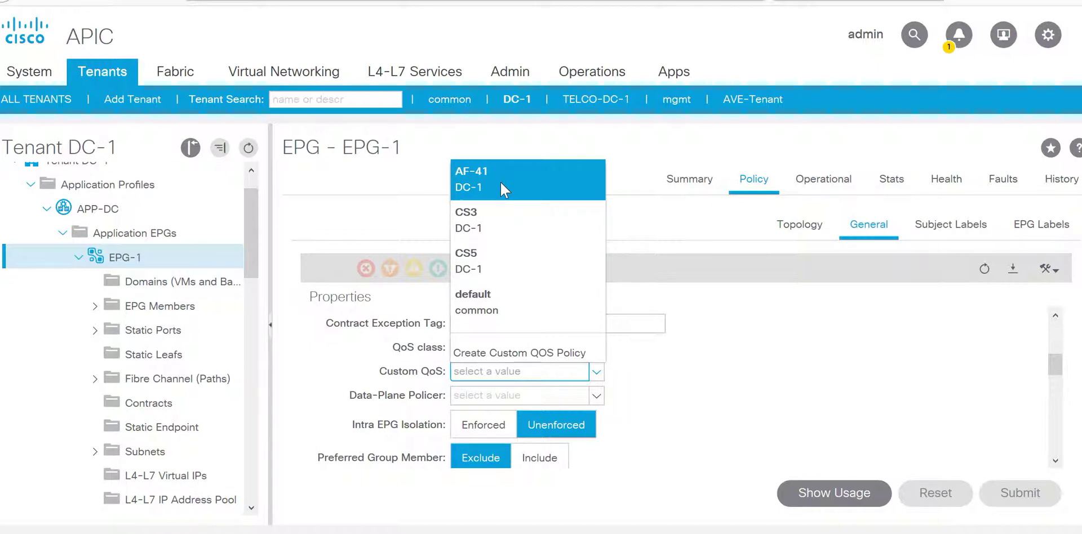
click(512, 355)
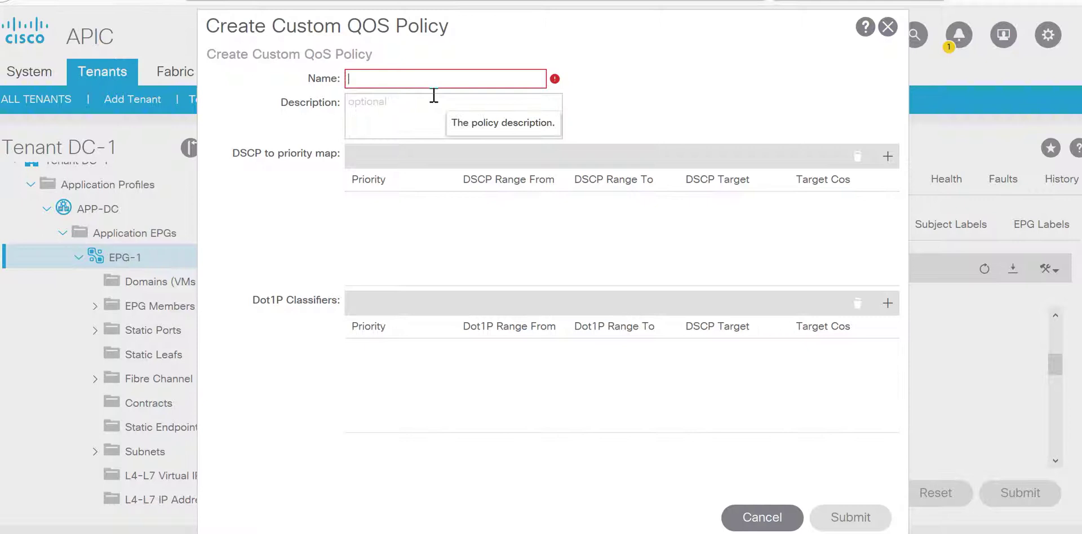
text(CS2)
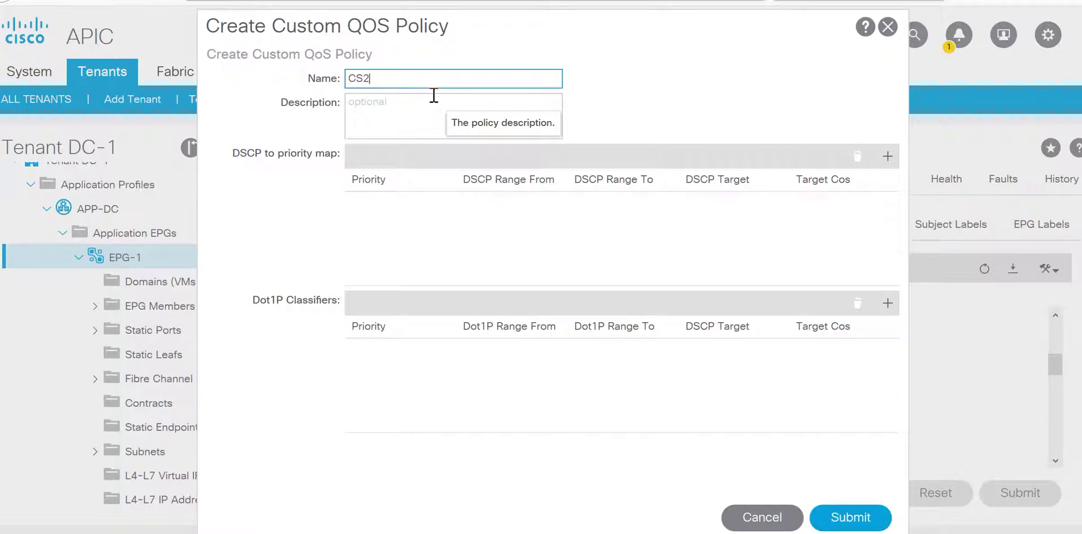
- Add a DSCP to priority map entry with priority Level3, DSCP range 0 to 63 and DSCP target CS2
click(888, 157)
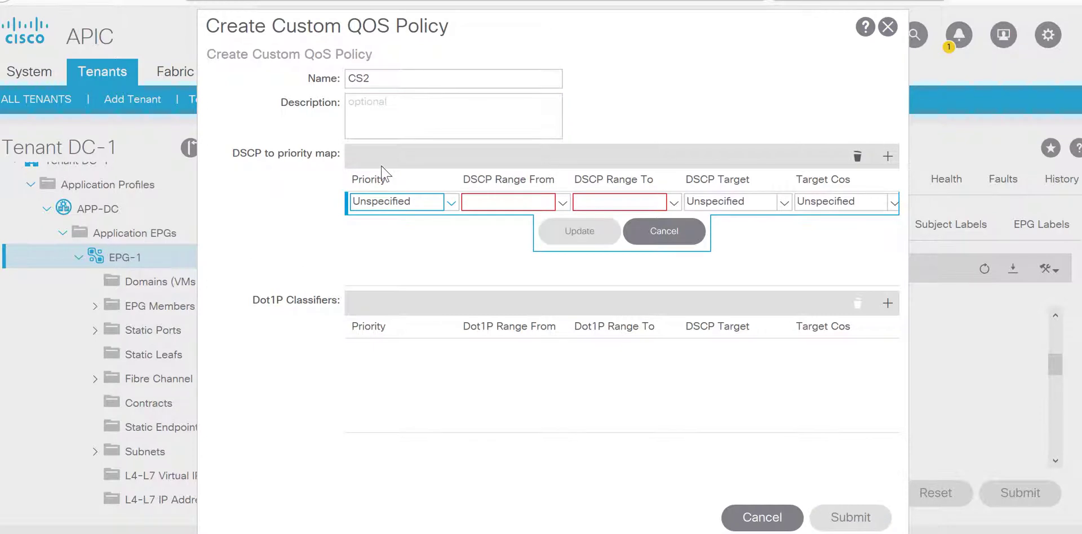
click(420, 206)
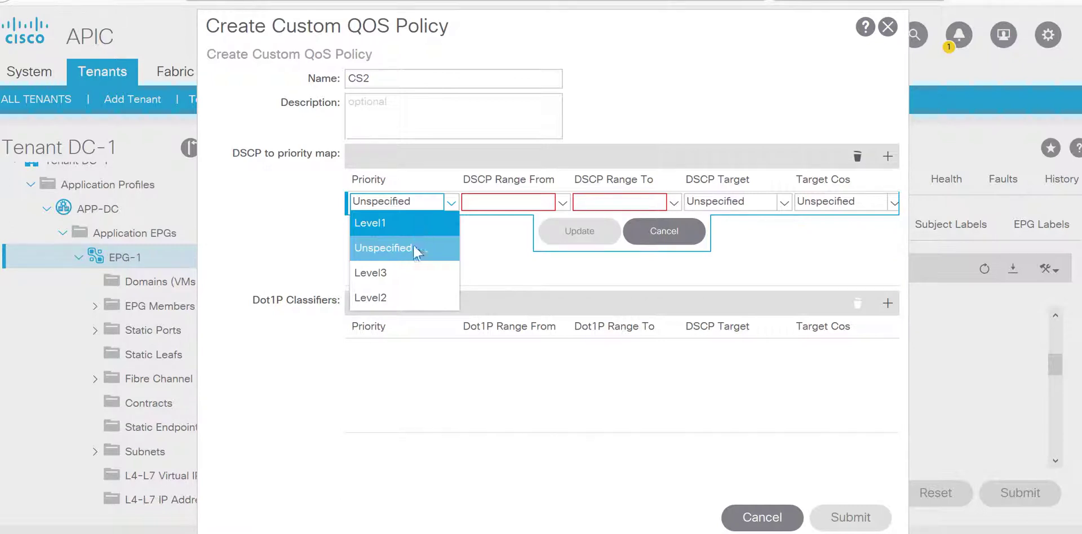
click(403, 274)
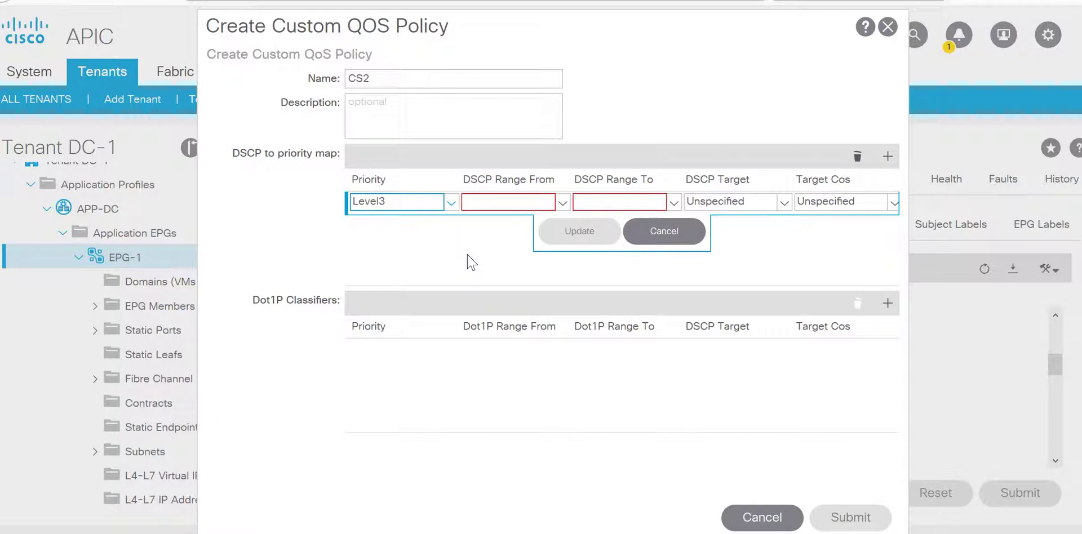
click(499, 203)
text(0)
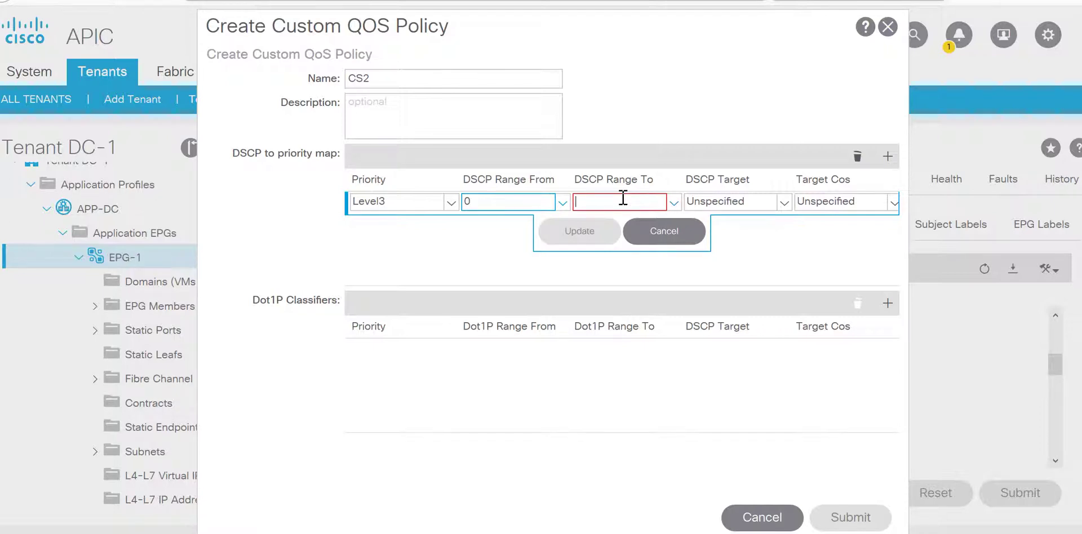
text(63)
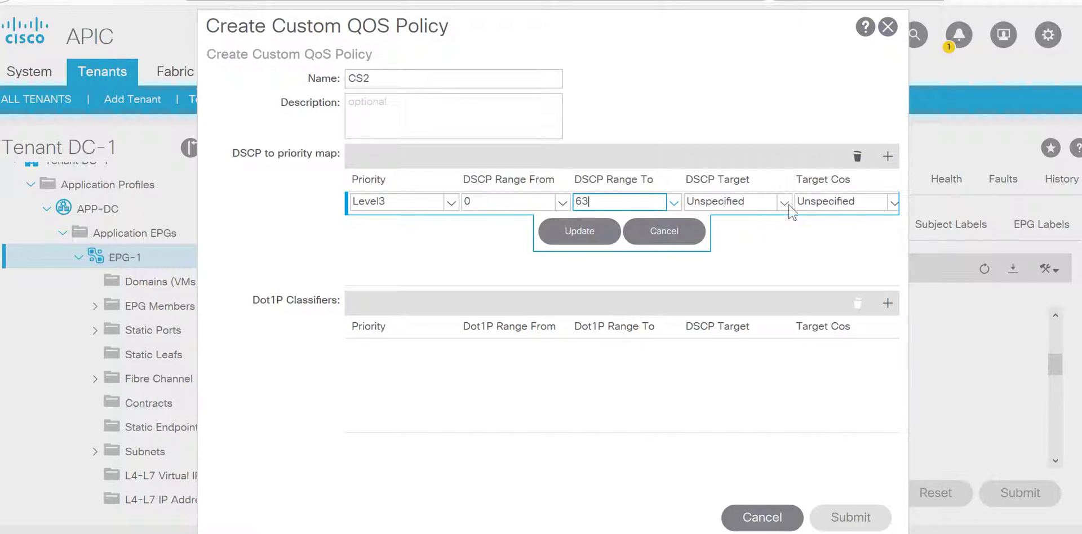
click(743, 201)
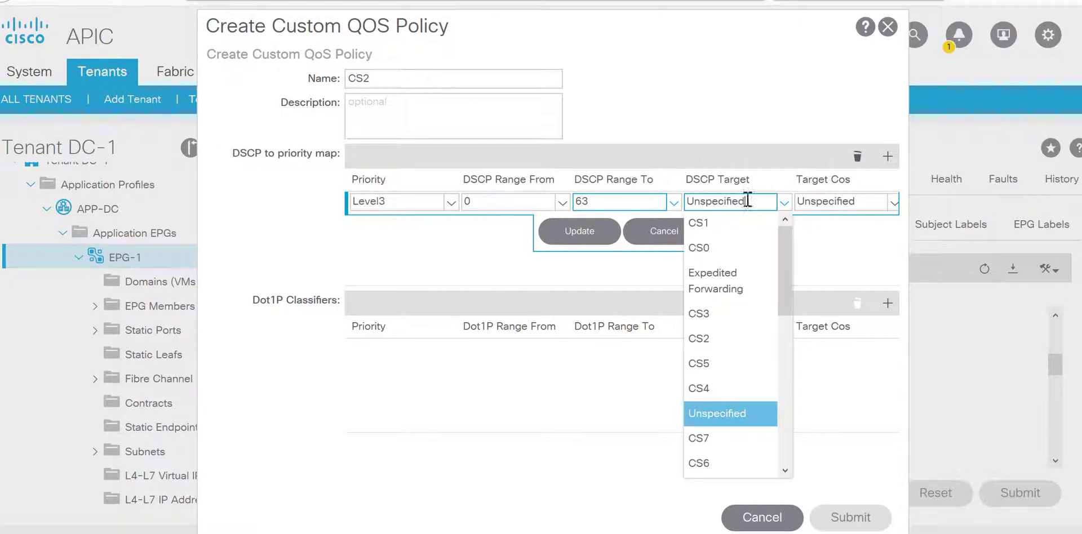
click(744, 201)
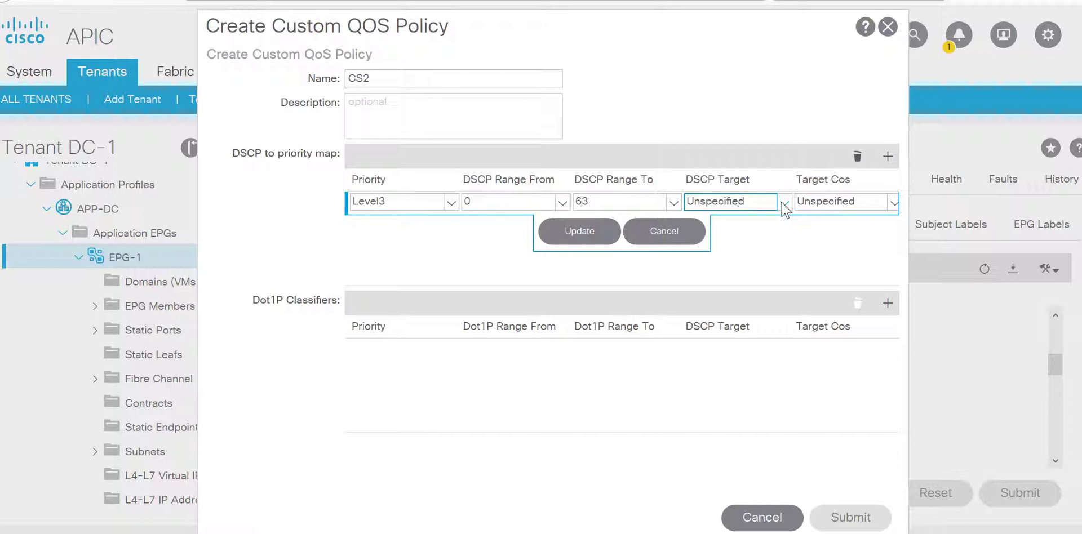
click(783, 204)
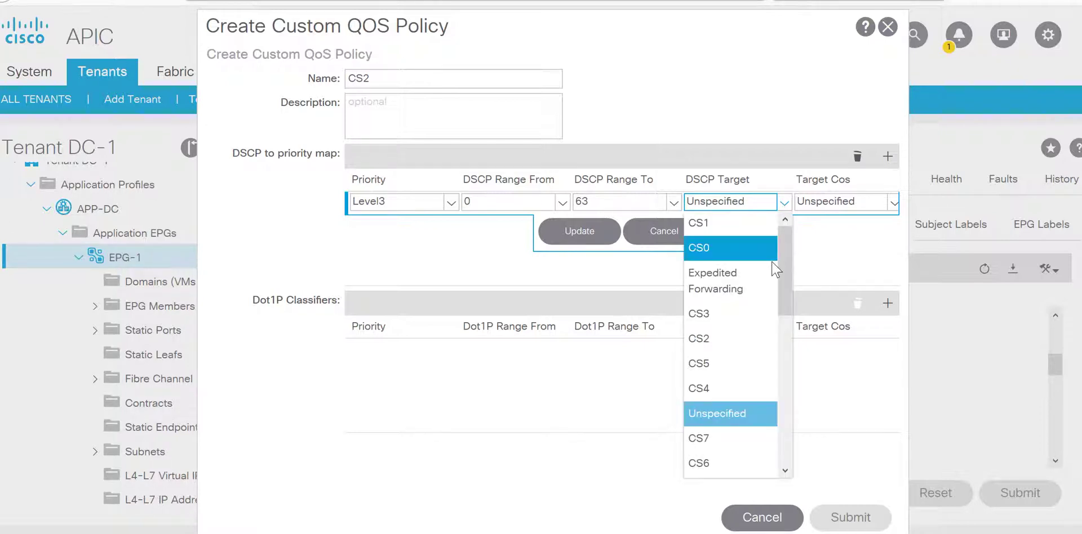
click(710, 338)
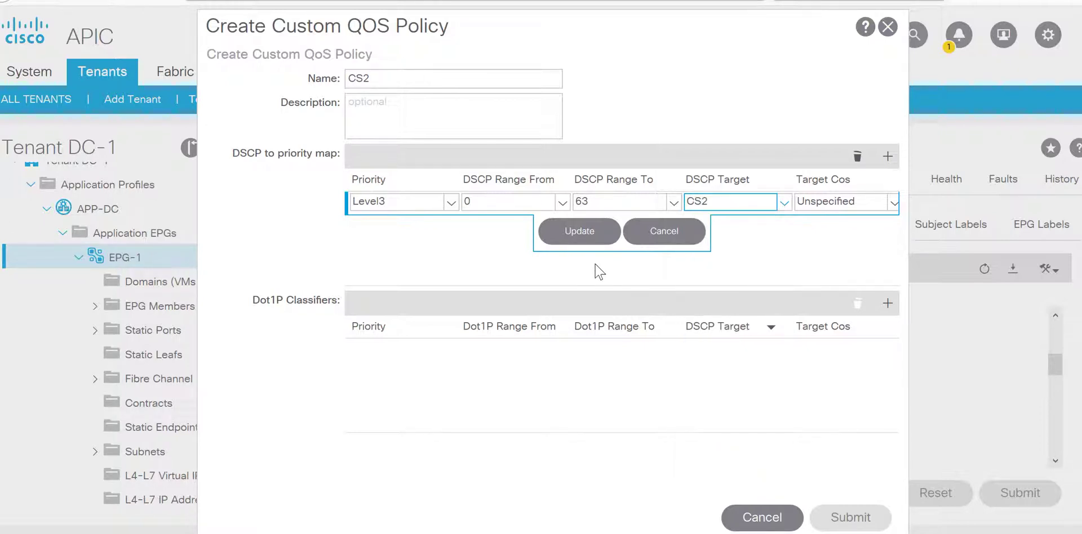
click(587, 239)
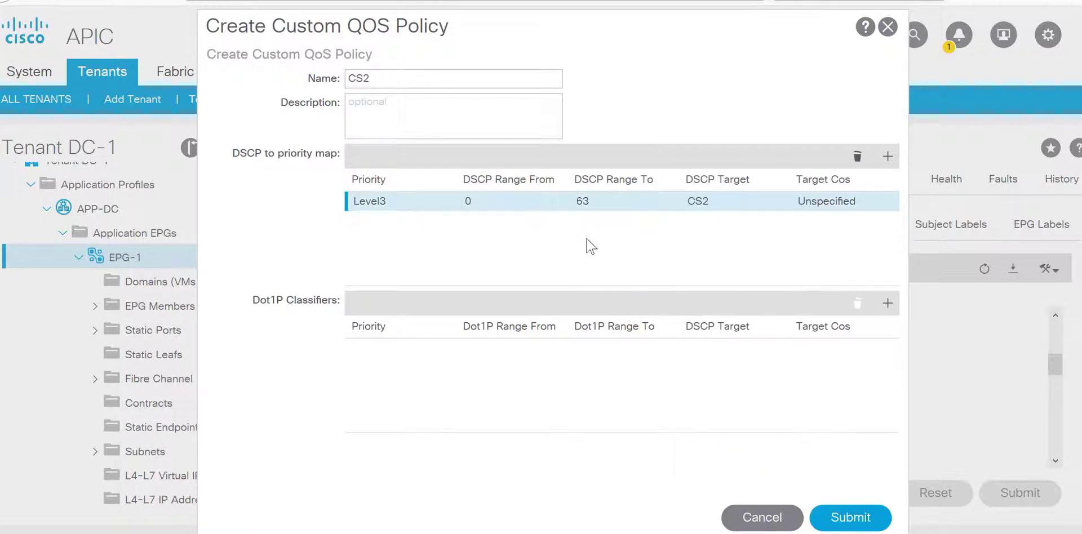
- Submit the CS2 QoS policy and apply it to EPG-1, accepting the policy usage warning
click(845, 516)
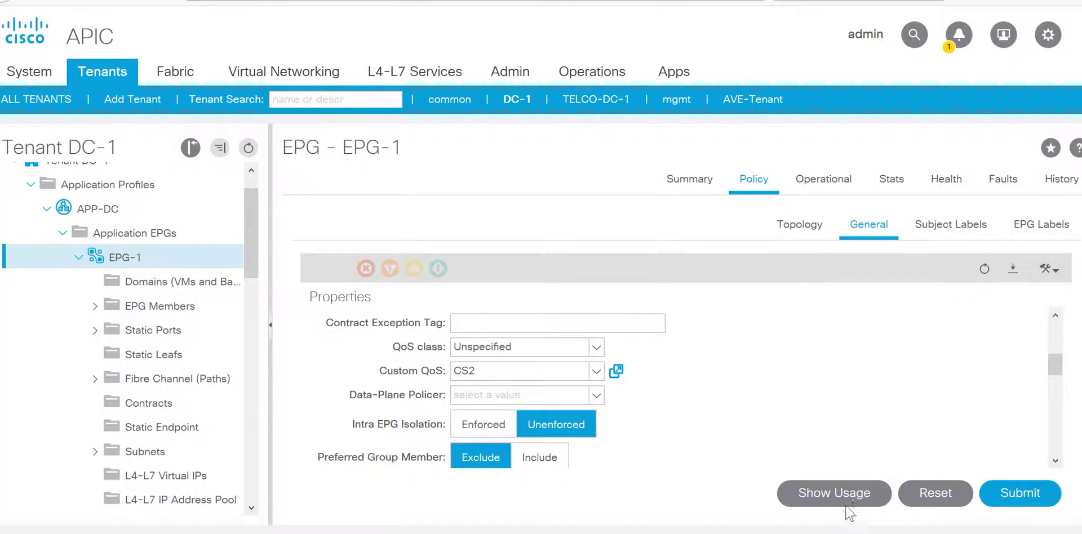
click(1018, 494)
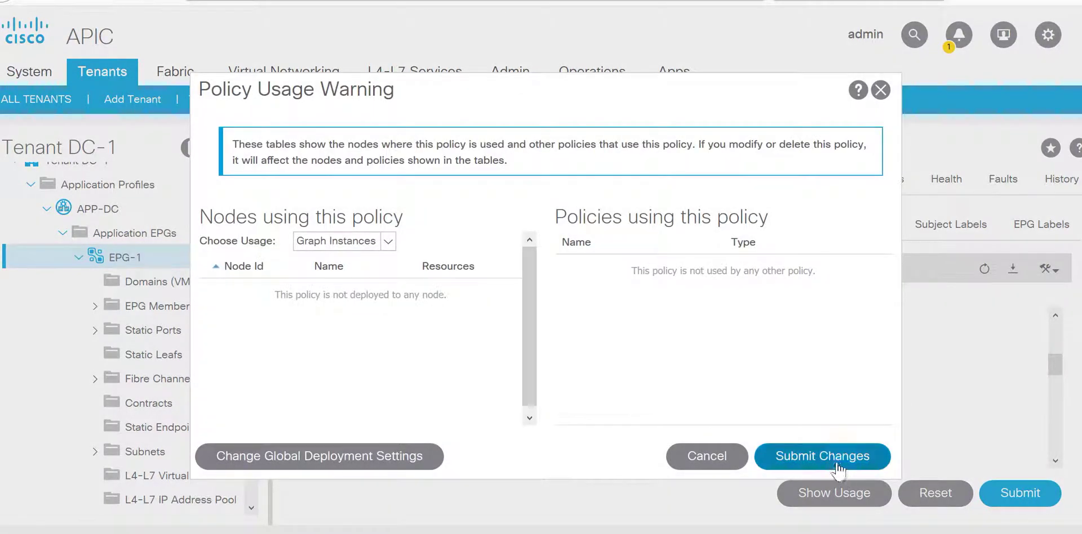
click(838, 459)
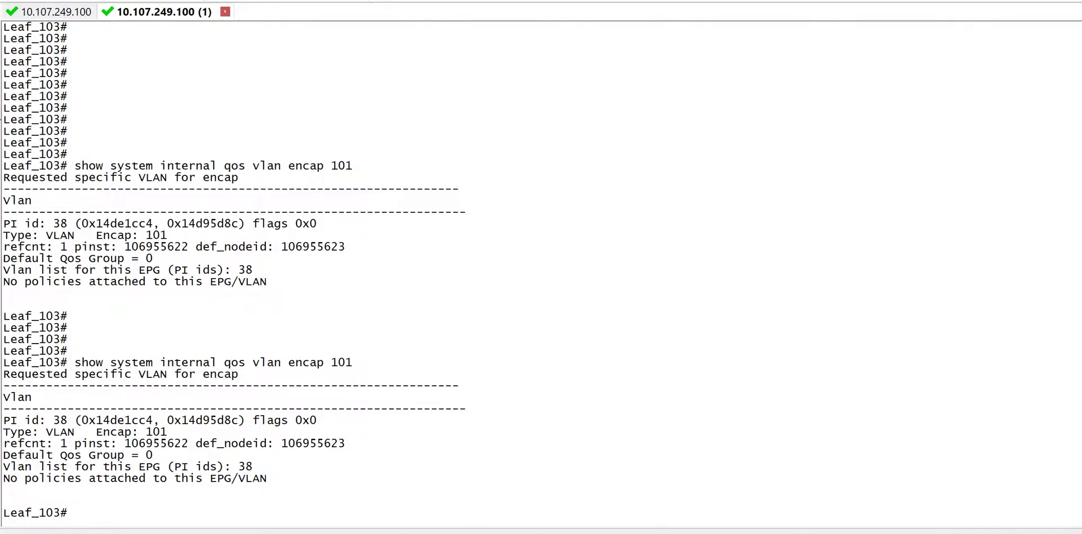
- In the Leaf_101 terminal session, rerun "show system internal qos vlan all" and examine the DSCP range and marking for VLAN 100
key(ctrl+Tab)
key(Return)
key(Return)
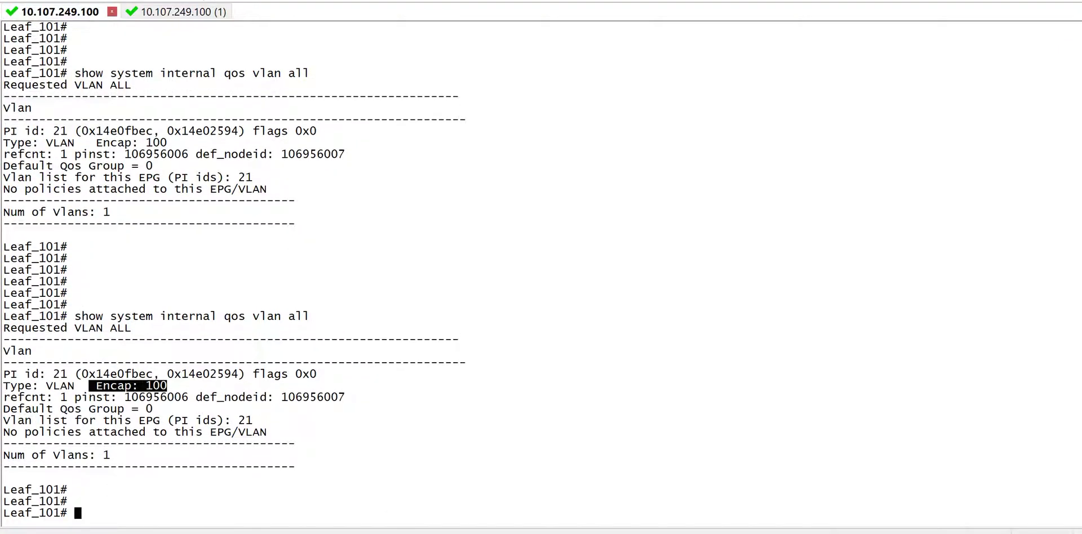
key(Up)
key(Return)
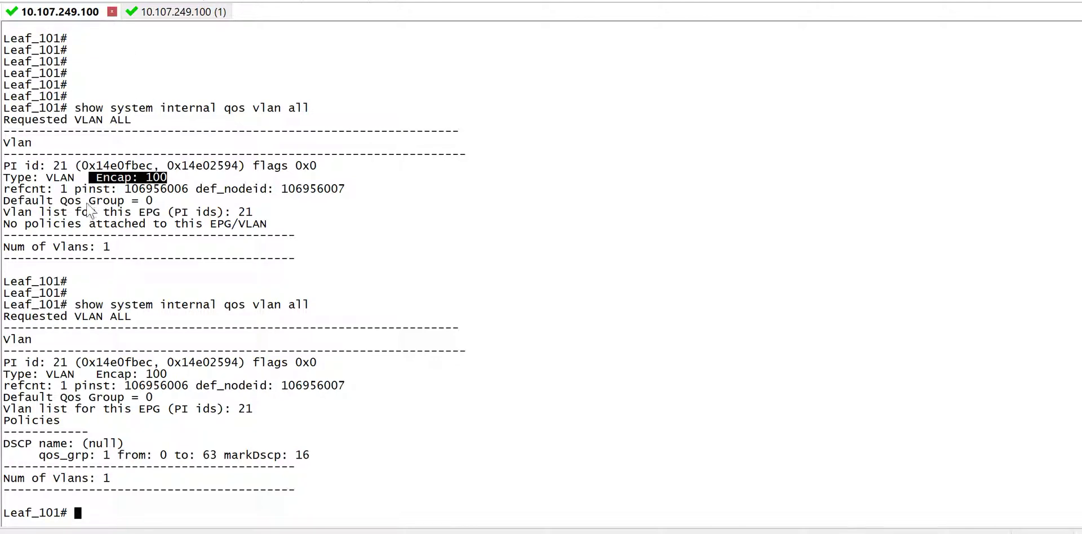
click(150, 376)
drag(148, 374, 175, 377)
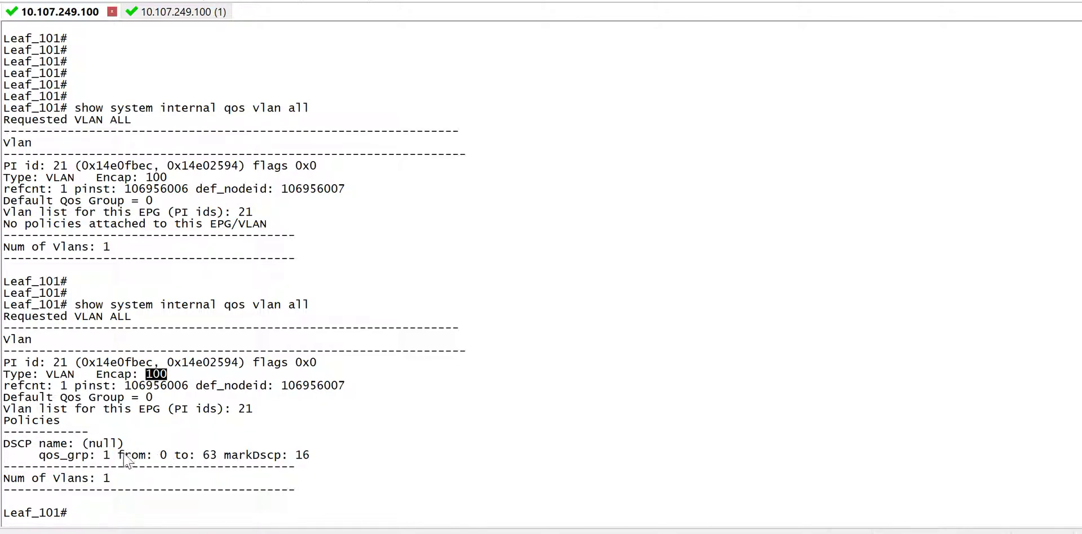
drag(119, 456, 314, 454)
click(317, 460)
- In the Leaf_103 terminal session, rerun "show system internal qos vlan encap 101" to check the policies attached to VLAN 101
click(182, 12)
key(Return)
key(Return)
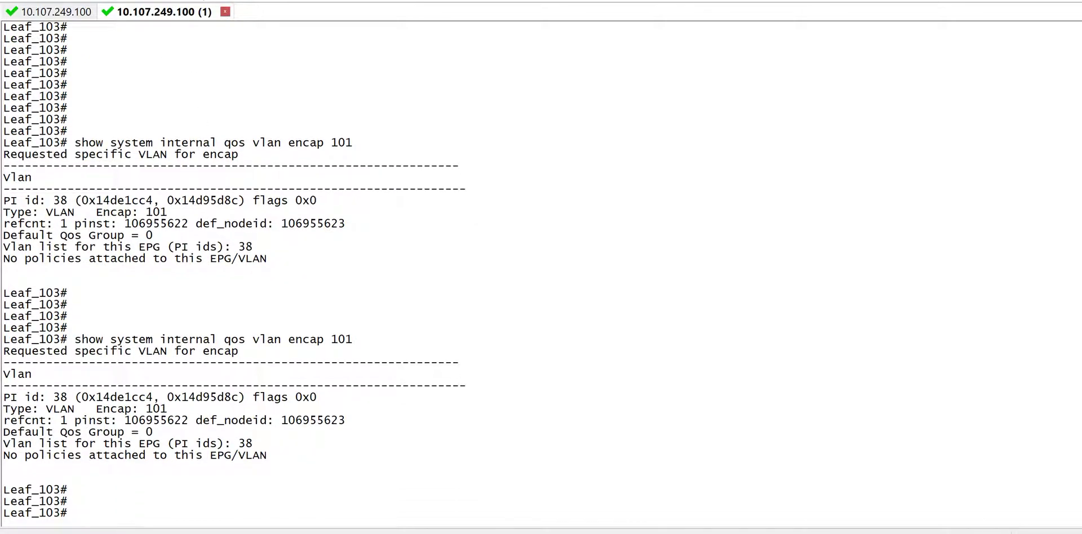
key(Up)
key(Return)
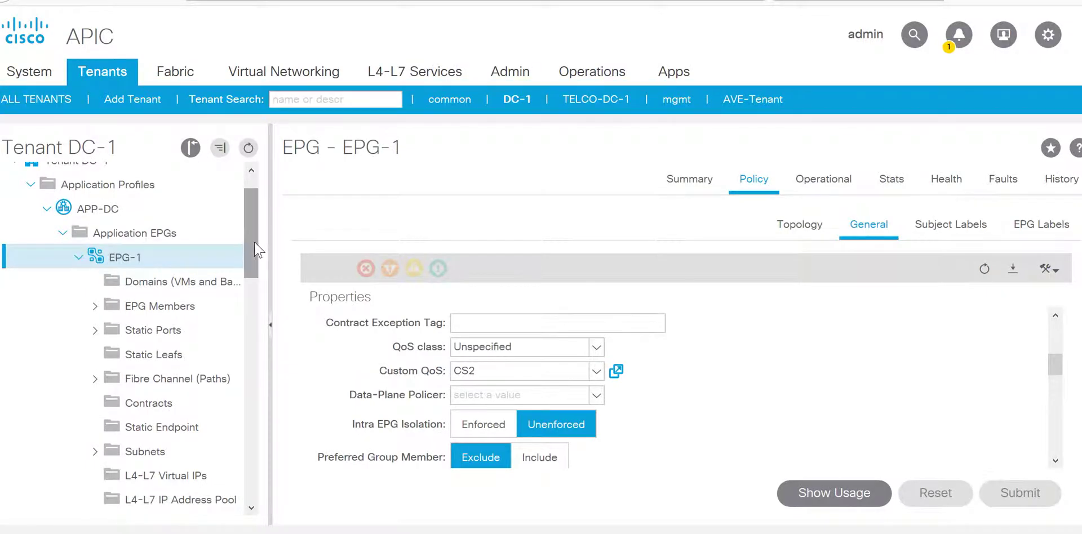
- In APIC, open EPG-2's general policy properties, set its Custom QoS to CS5 and submit the change, accepting the policy usage warning
scroll(255, 311, down, 5)
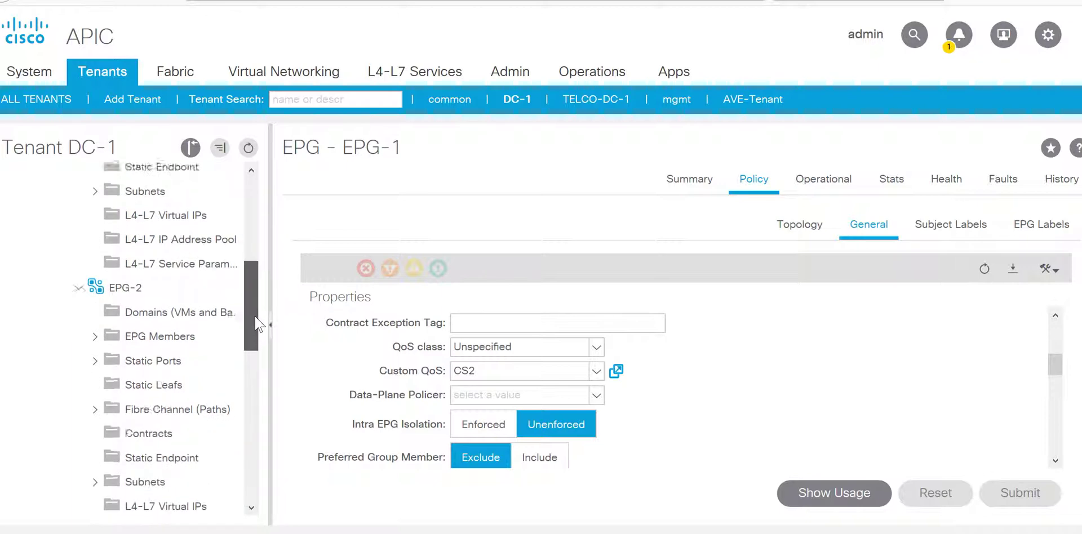
click(159, 283)
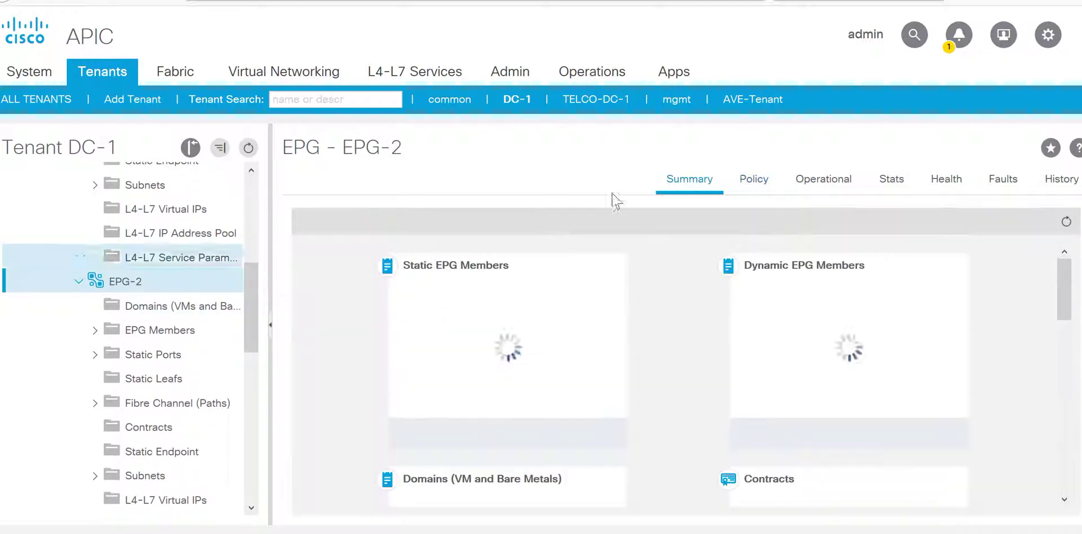
click(772, 189)
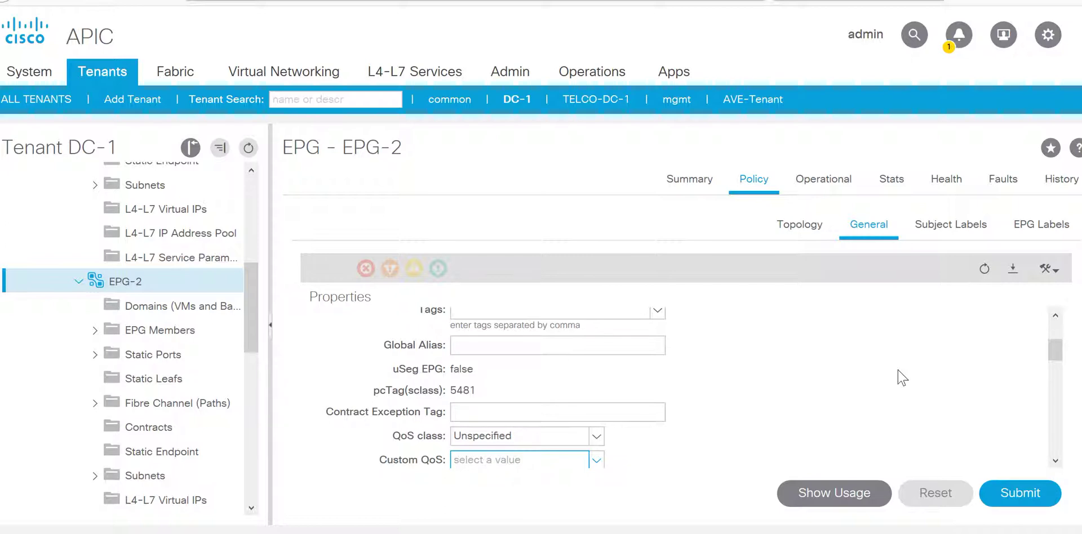
scroll(763, 434, down, 5)
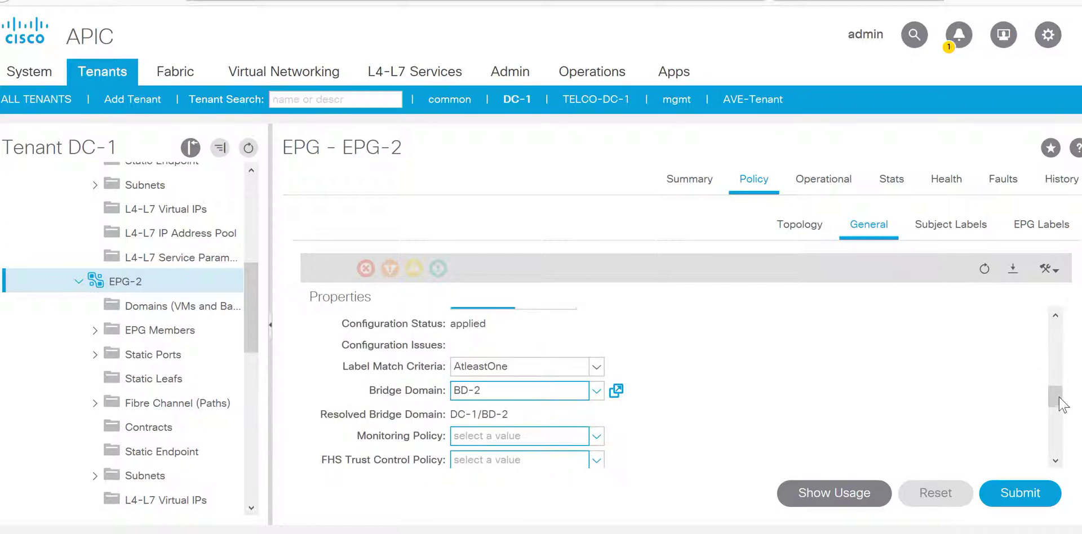
drag(1056, 398, 1058, 371)
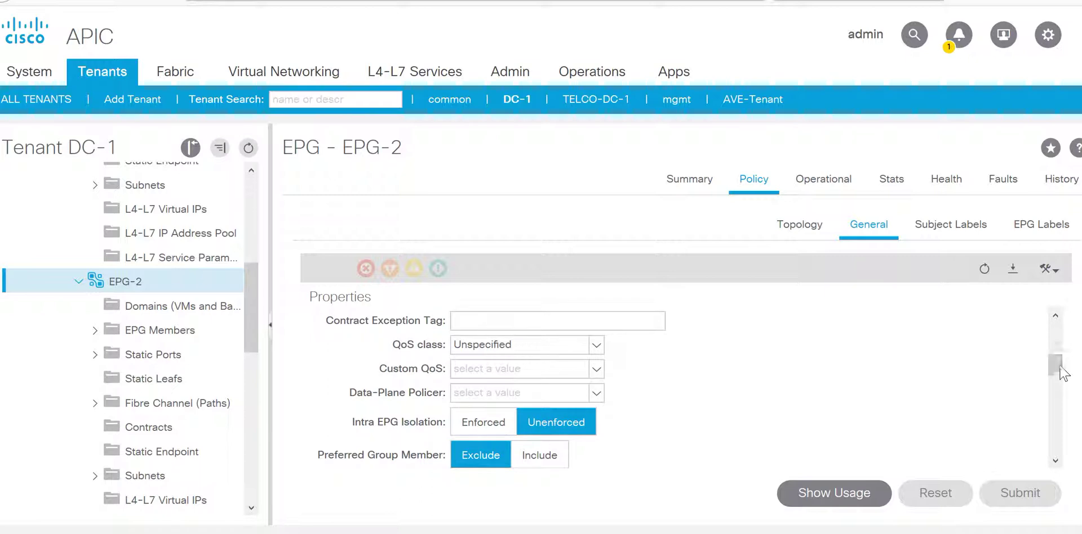
click(596, 369)
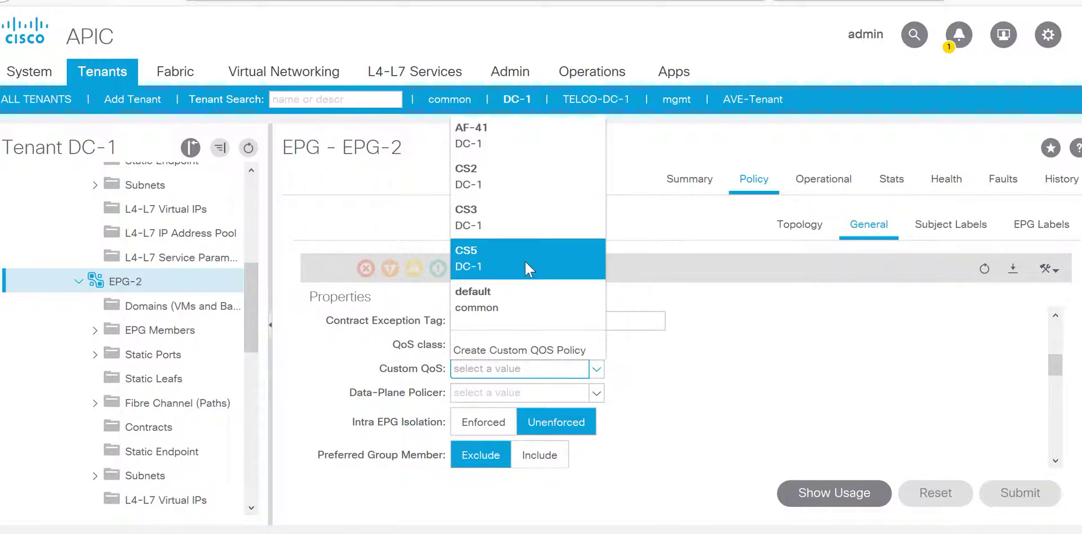
click(577, 261)
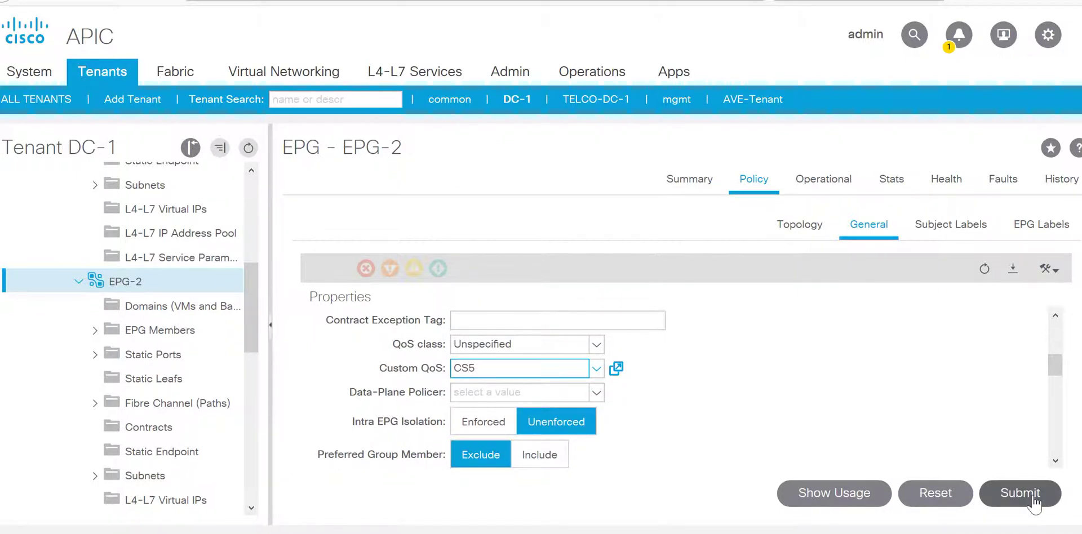
click(1022, 493)
click(802, 468)
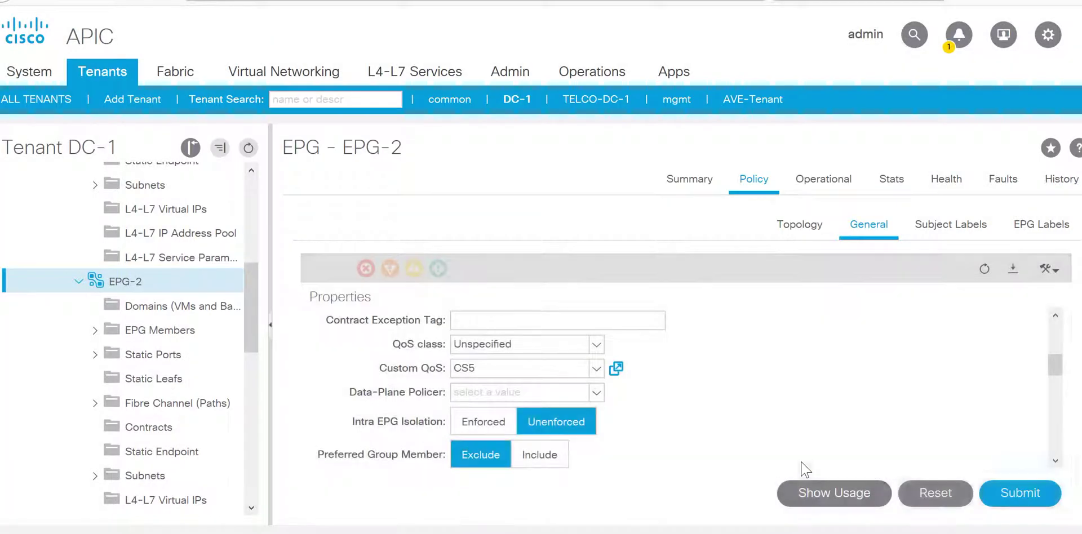
- Back in the Leaf_103 terminal session, rerun "show system internal qos vlan encap 101" and examine the DSCP marking for VLAN 101
click(643, 471)
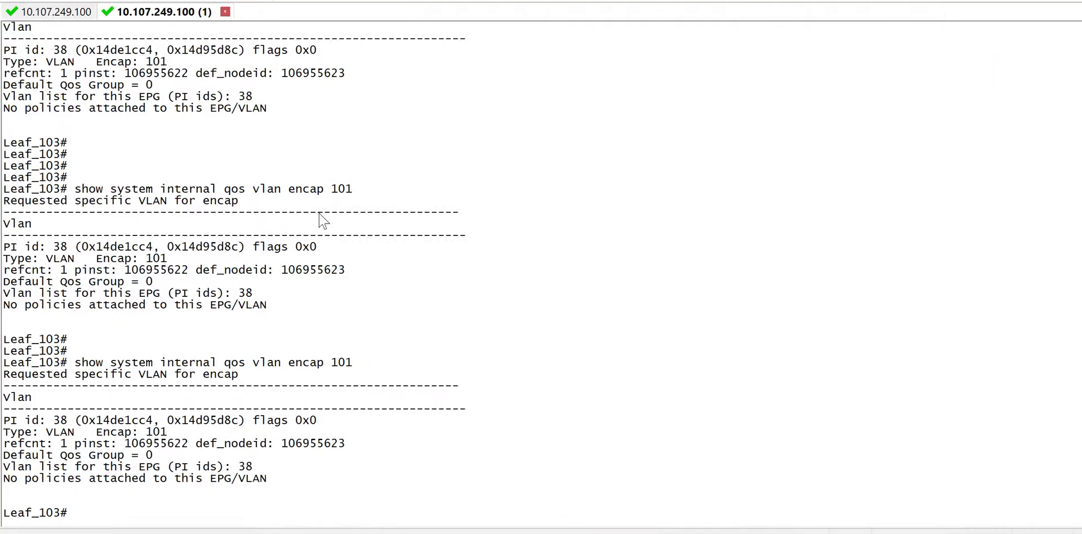
key(Up)
key(Return)
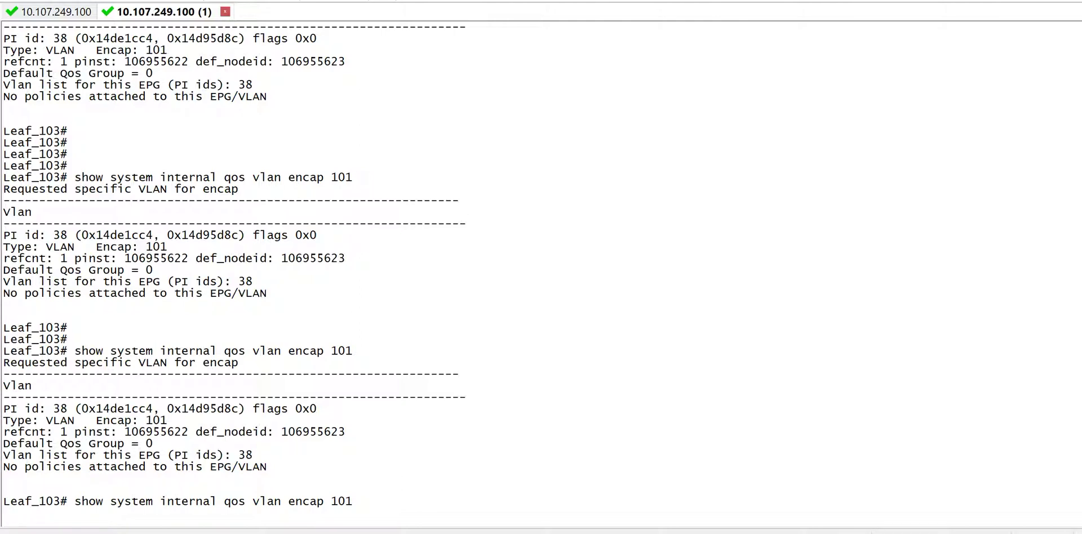
drag(145, 398, 168, 398)
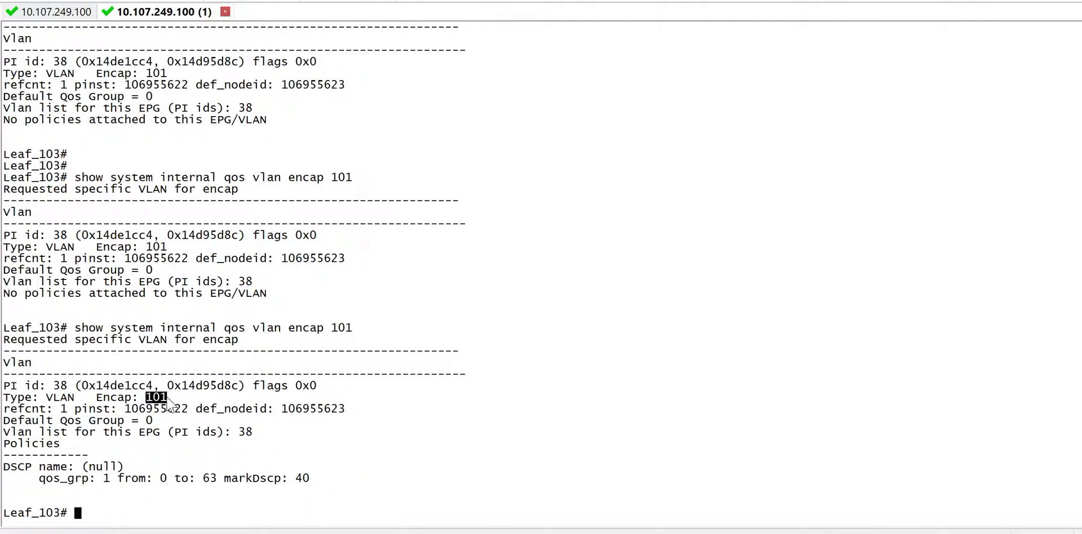
drag(225, 479, 305, 483)
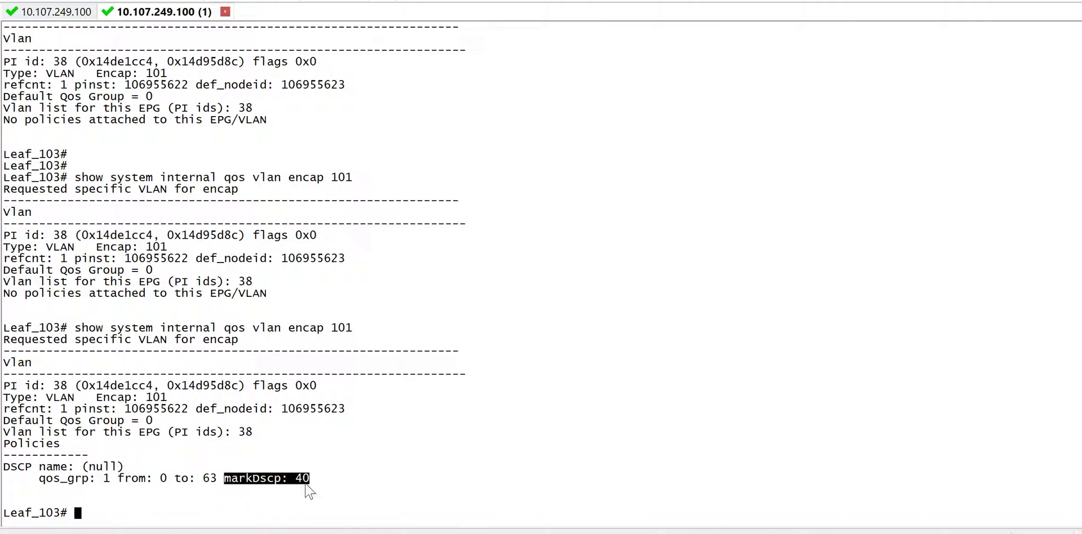
click(326, 481)
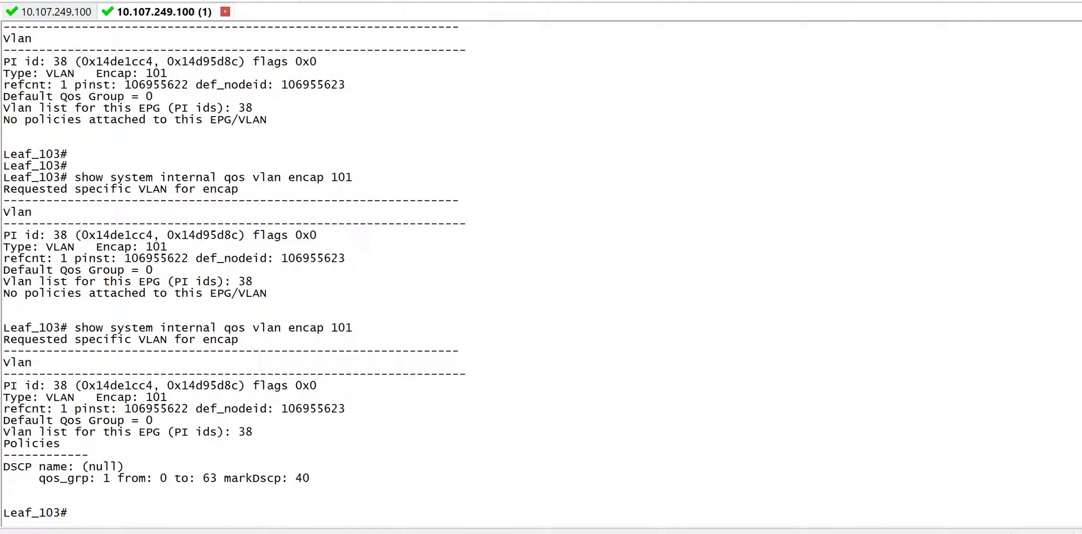
- Switch to APIC and open the external network EPG-L3Out-1 under L3Out-1 in tenant DC-1
mouse_move(648, 533)
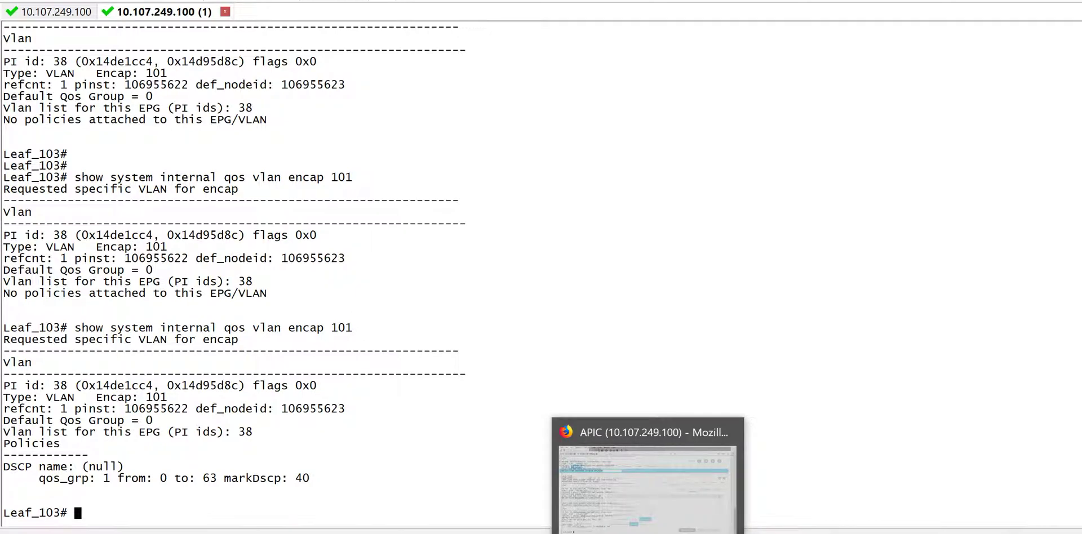
click(648, 532)
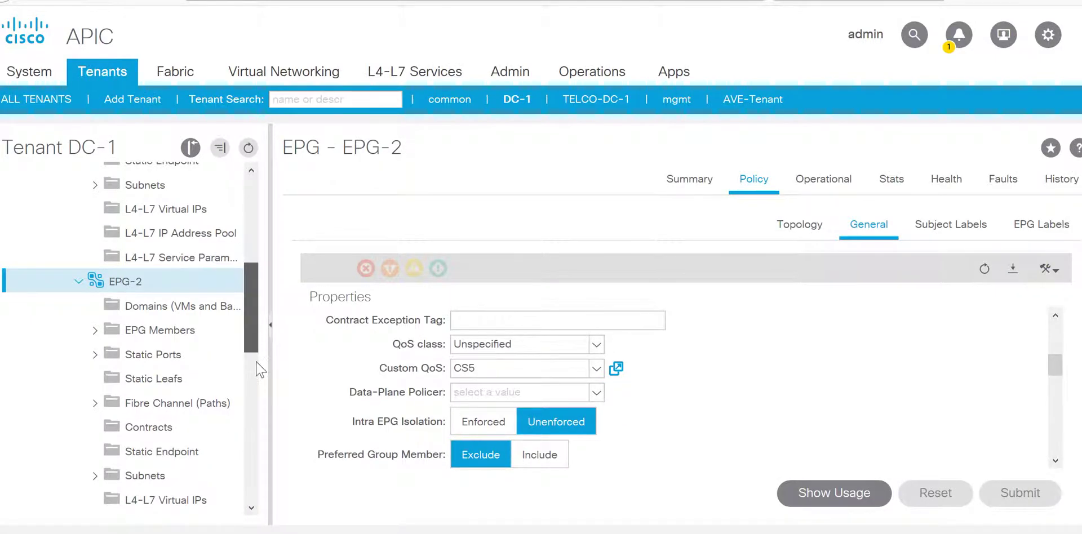
scroll(257, 364, down, 10)
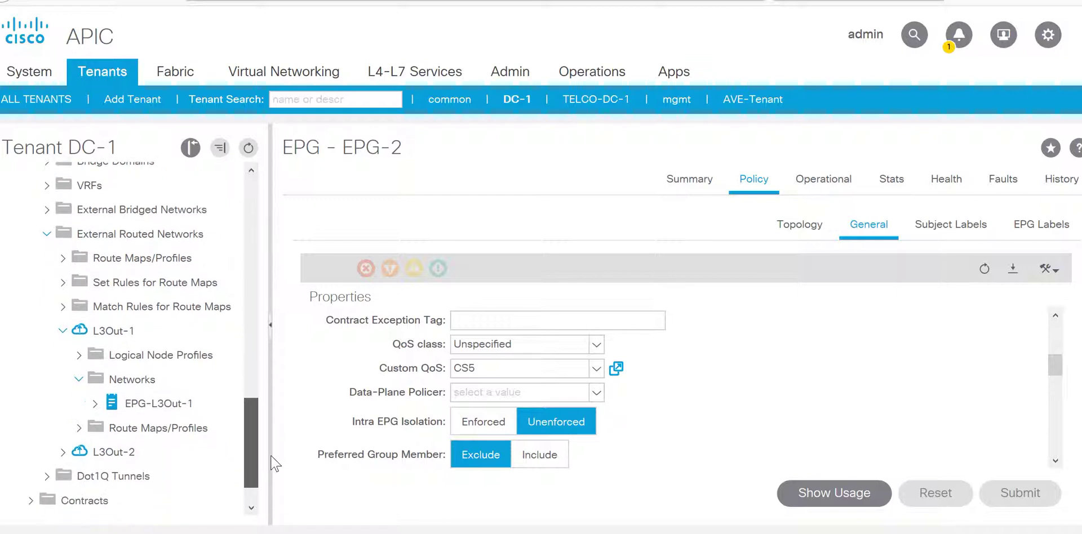
scroll(271, 463, down, 1)
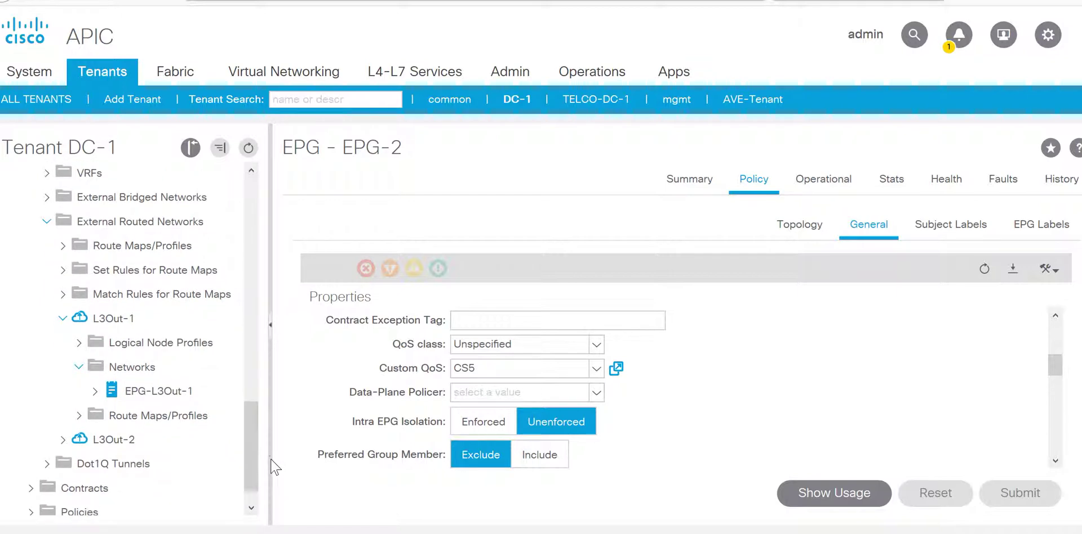
click(197, 402)
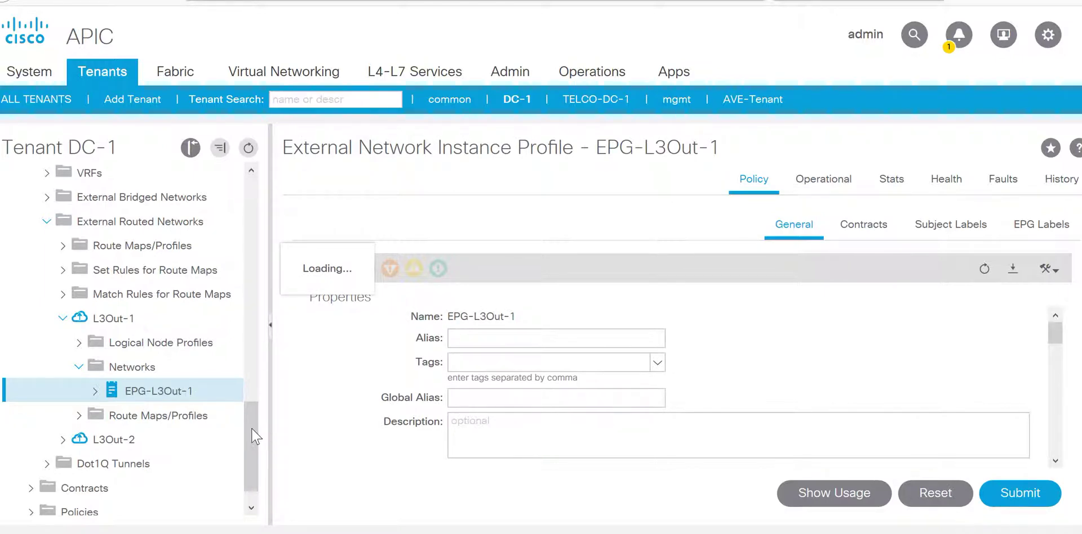
- Open the QoS-CS5 subject of the standard contract L3Out-QoS
scroll(255, 437, down, 1)
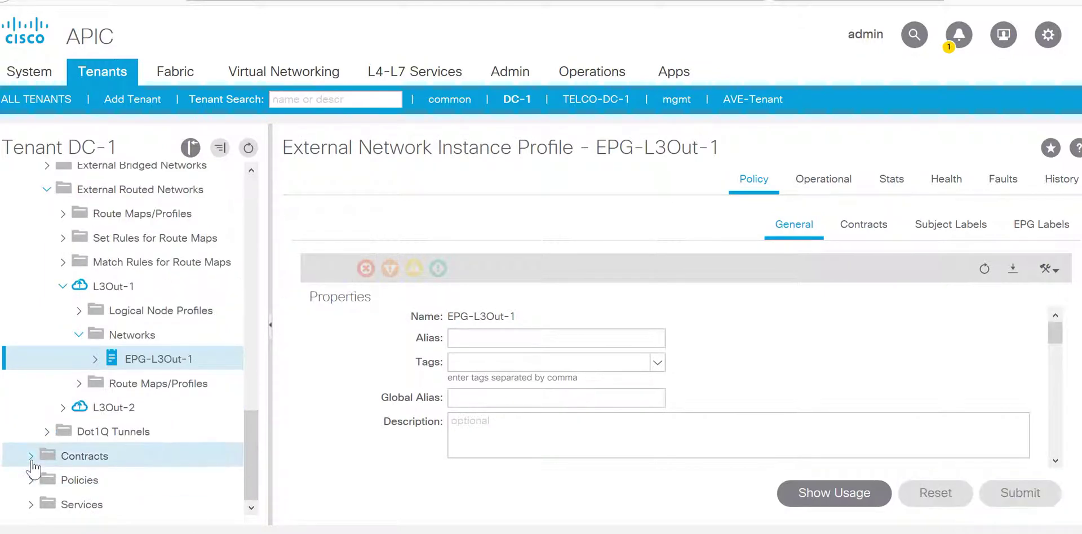
click(31, 458)
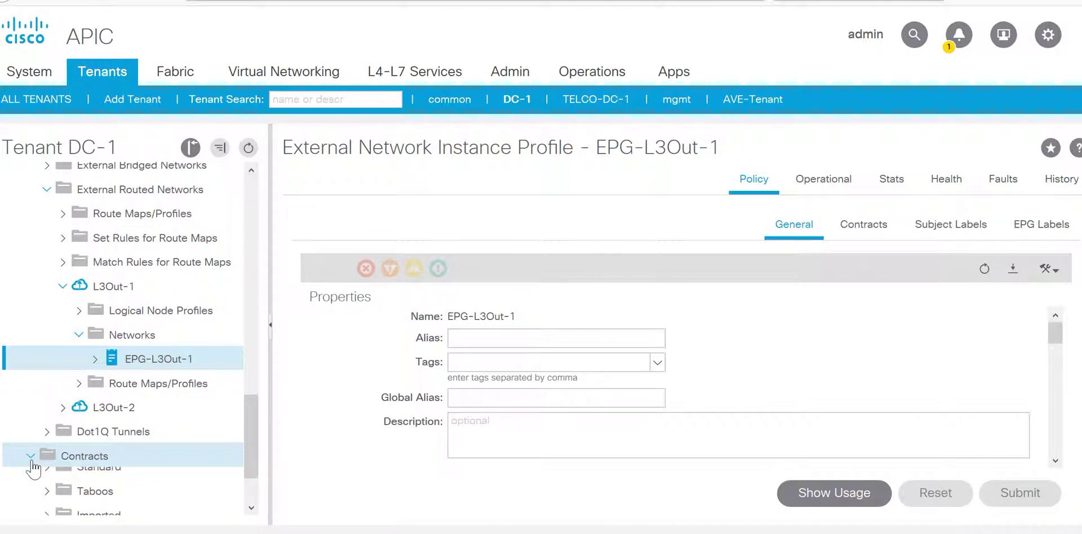
click(47, 483)
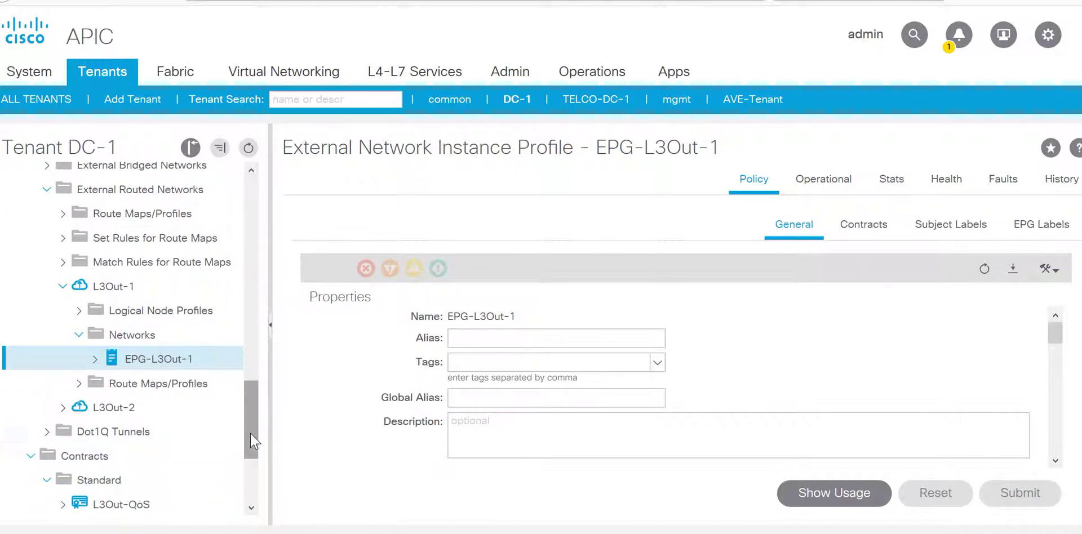
scroll(250, 434, down, 3)
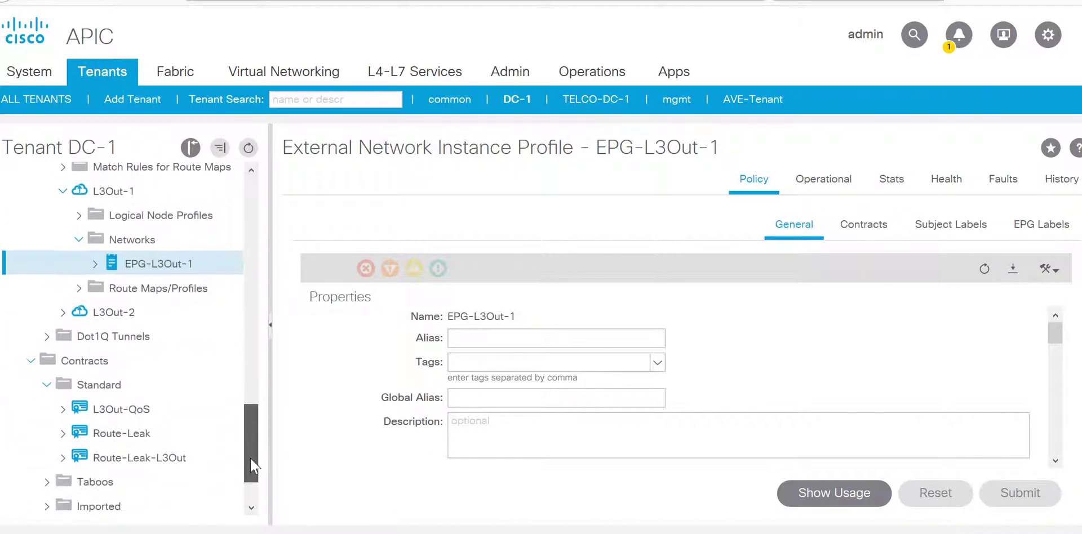
click(63, 402)
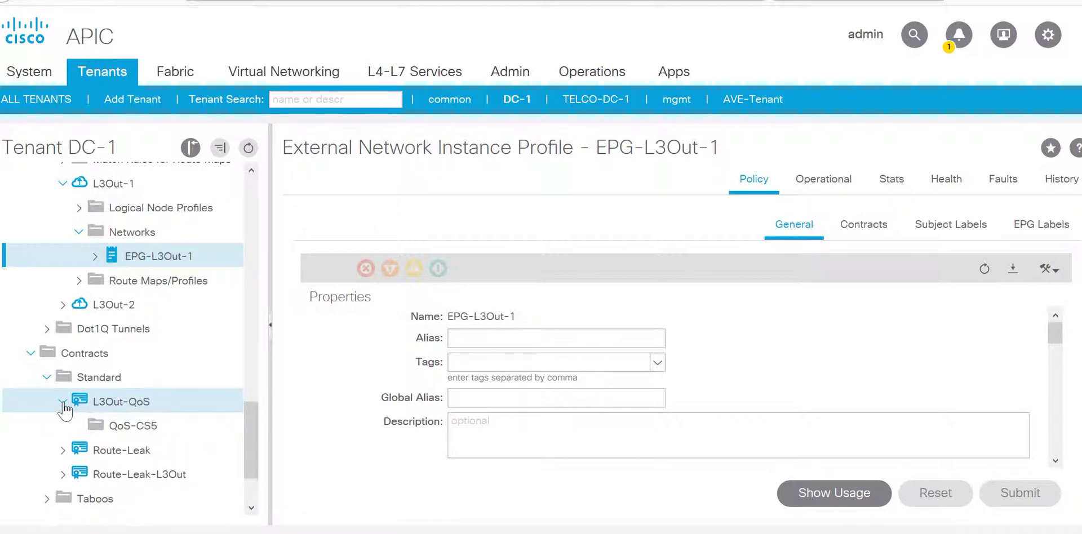
click(146, 428)
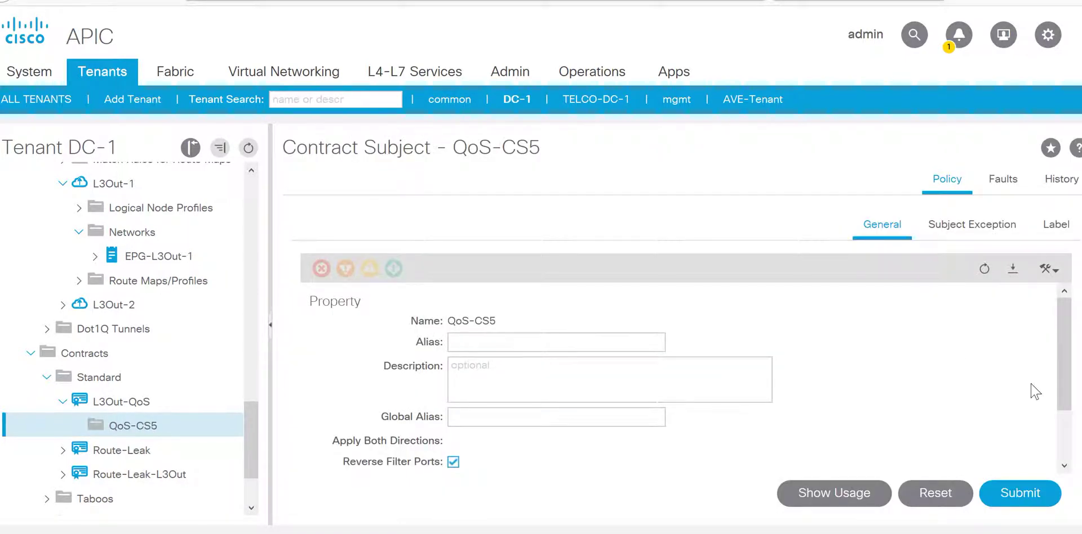
- Examine the filter, QoS priority and target DSCP settings of the QoS-CS5 contract subject
scroll(1063, 338, down, 5)
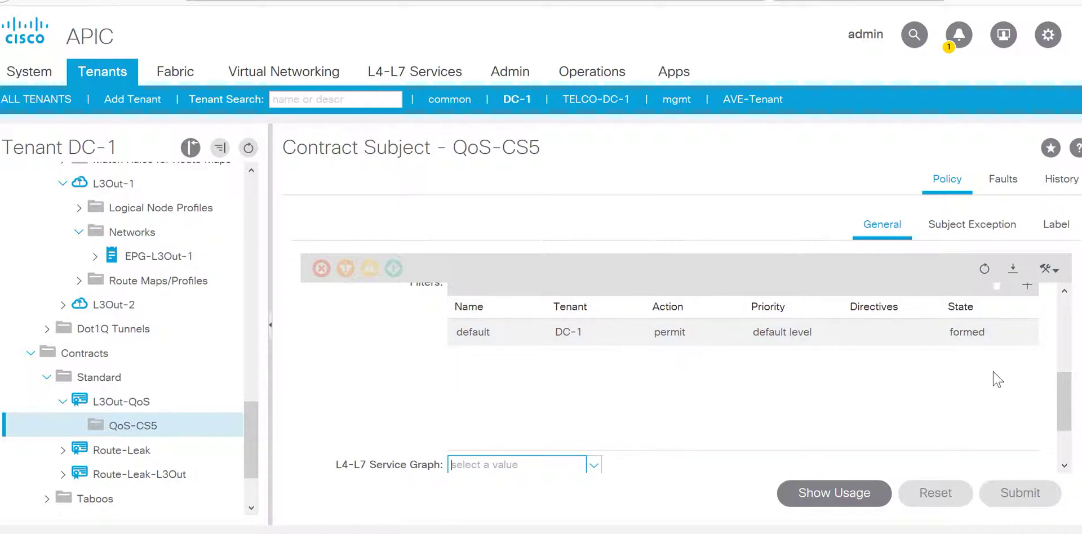
scroll(1071, 404, down, 1)
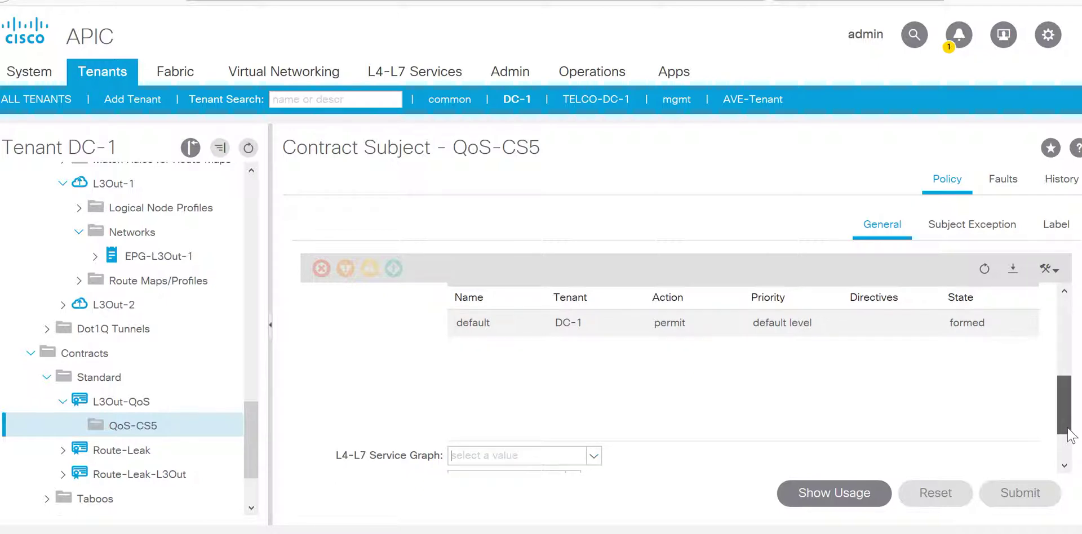
scroll(616, 461, down, 2)
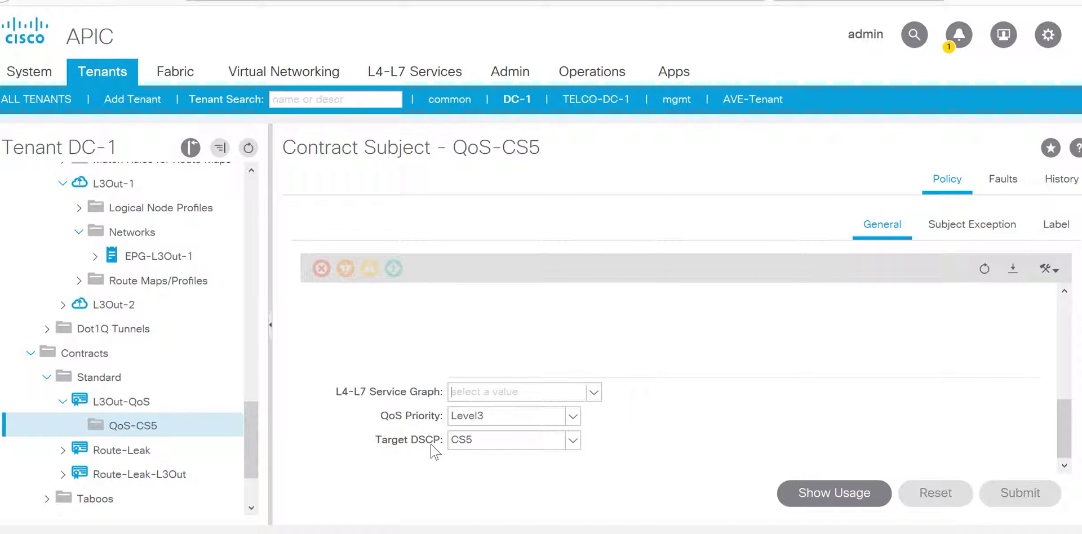
mouse_move(434, 450)
mouse_move(571, 448)
- Open the policy properties of VRF-3 and examine its policy control enforcement preference and direction
drag(256, 437, 260, 390)
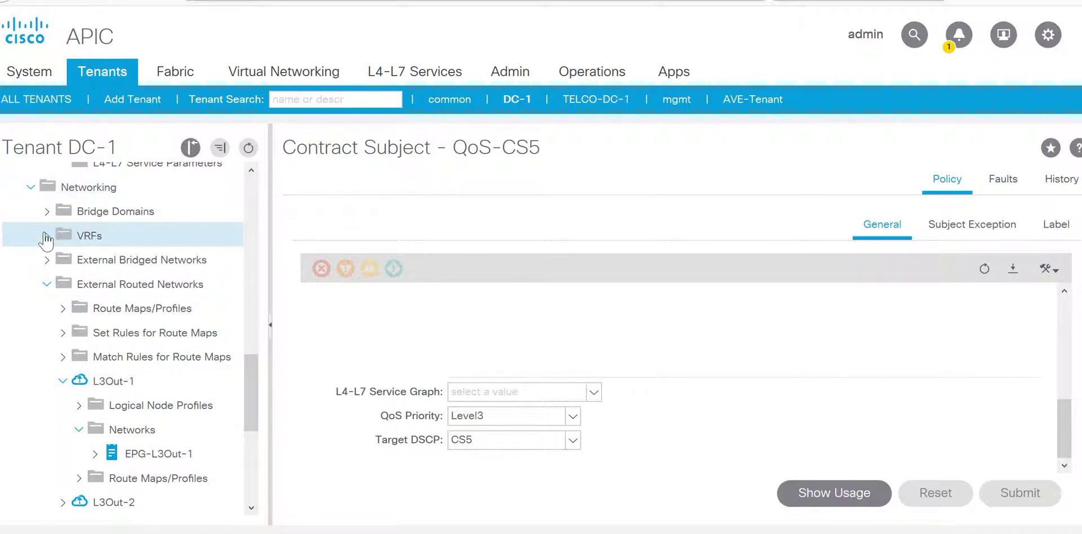
click(47, 236)
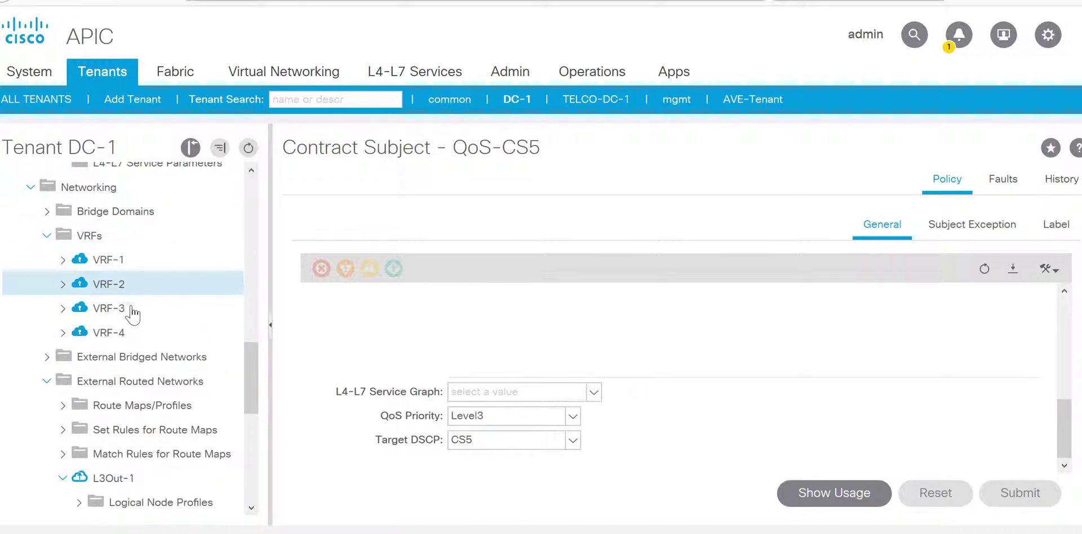
click(133, 311)
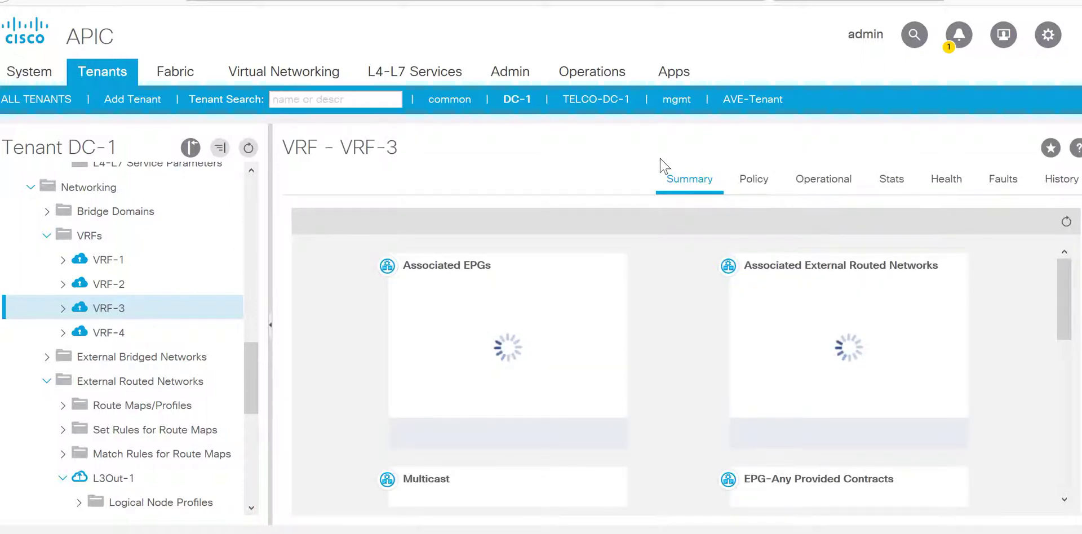
click(755, 186)
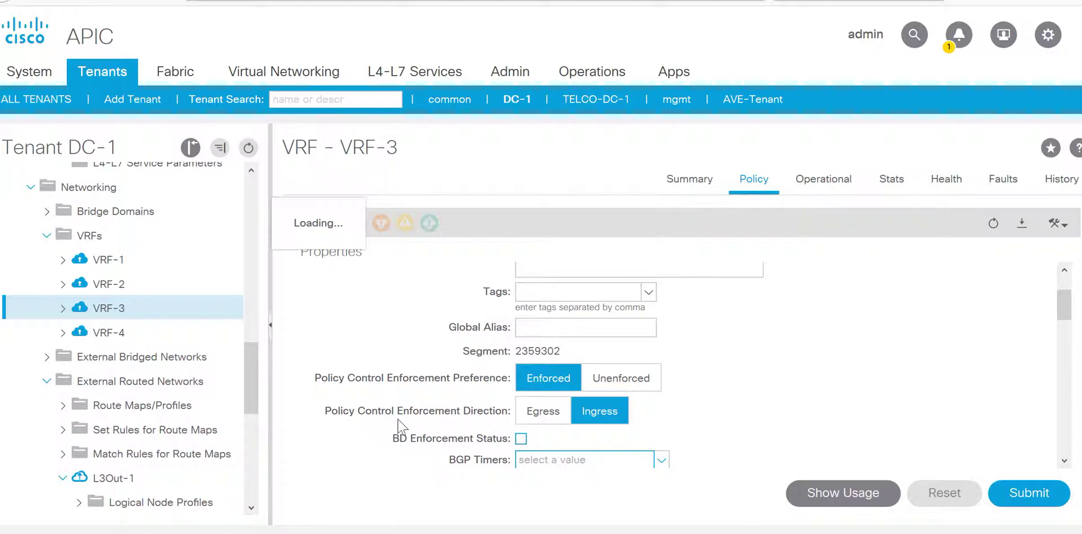
scroll(485, 428, down, 5)
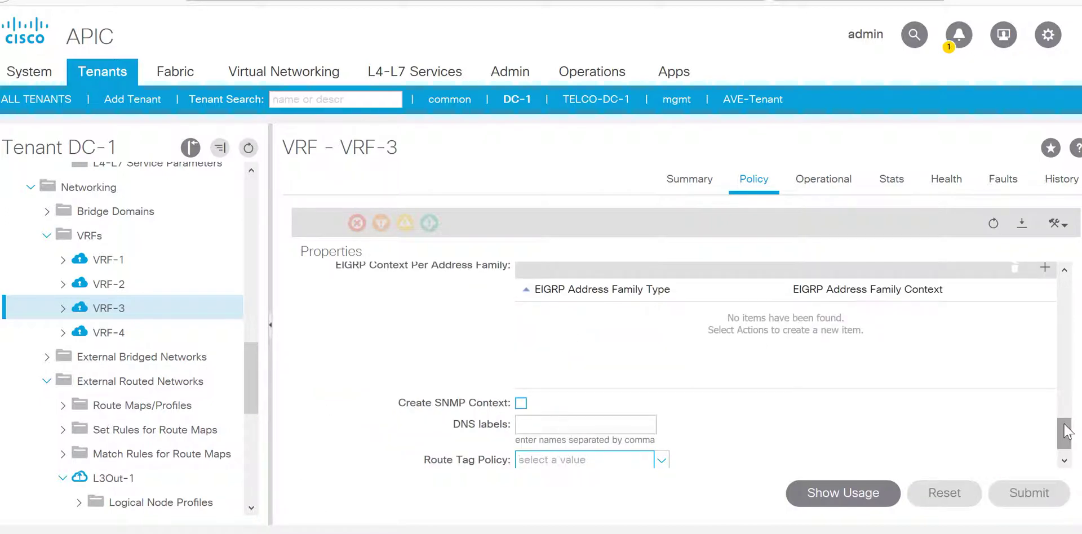
drag(1064, 437, 1074, 326)
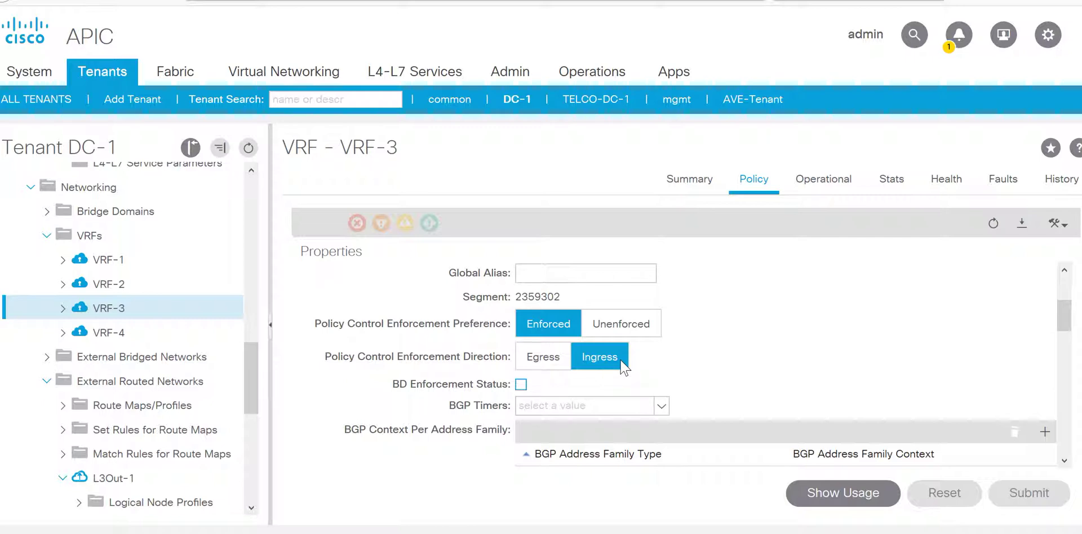
- Set the policy control enforcement direction of VRF-3 to Egress and submit the changes
click(540, 357)
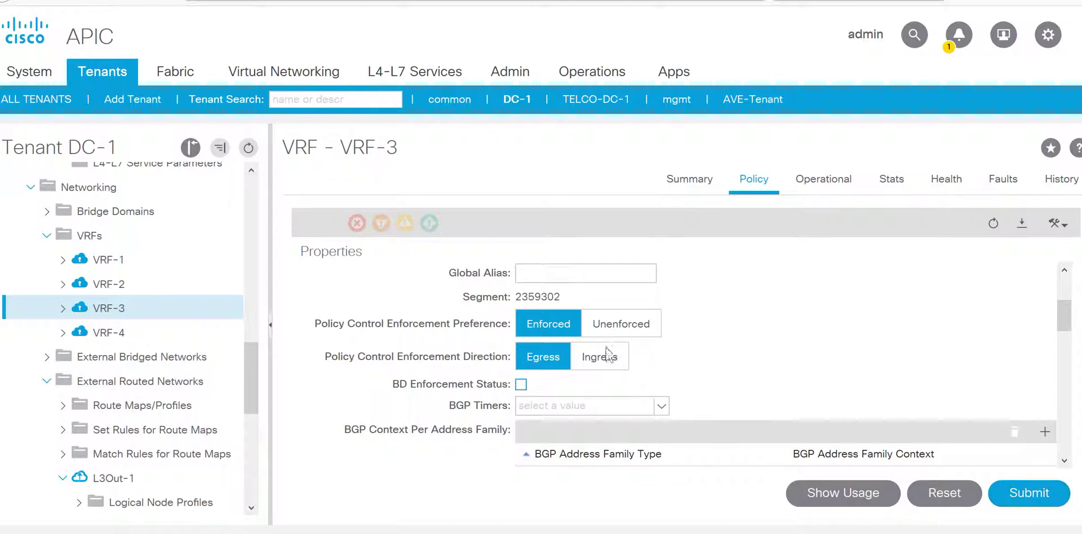
click(1023, 506)
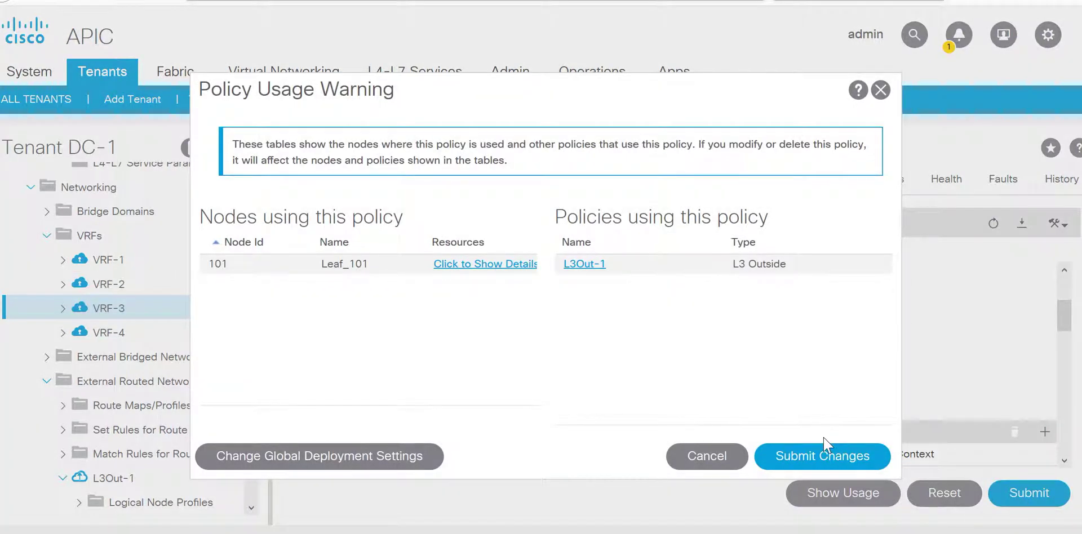
click(821, 456)
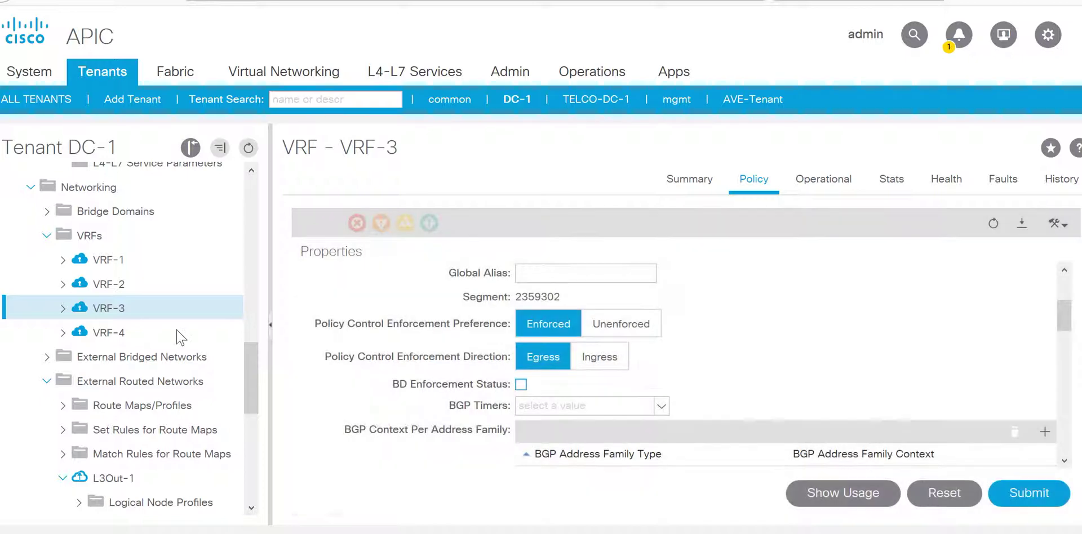
- Examine the provided and consumed contracts of the external network EPG-L3Out-1 under L3Out-1
drag(253, 363, 251, 435)
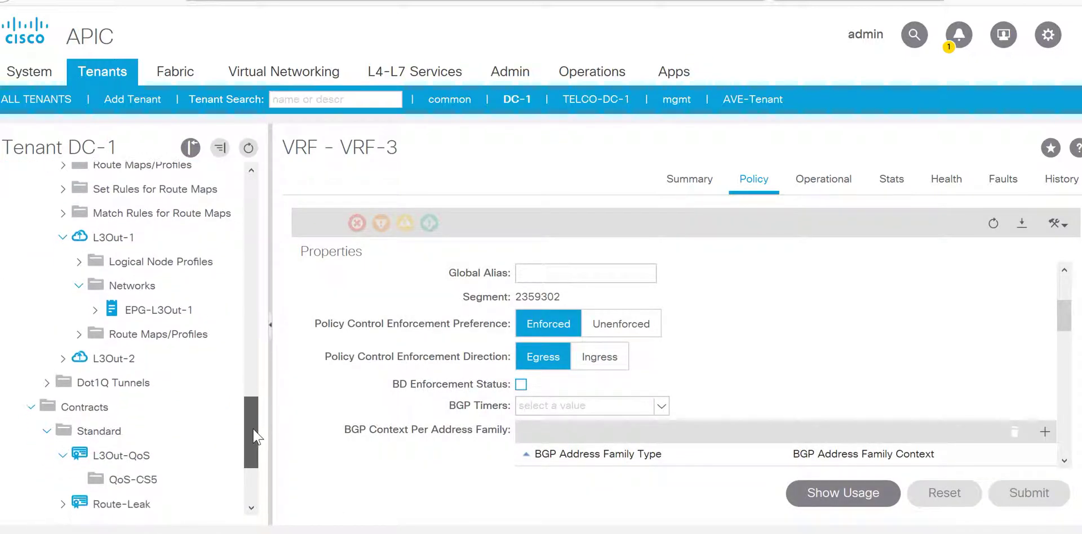
click(164, 314)
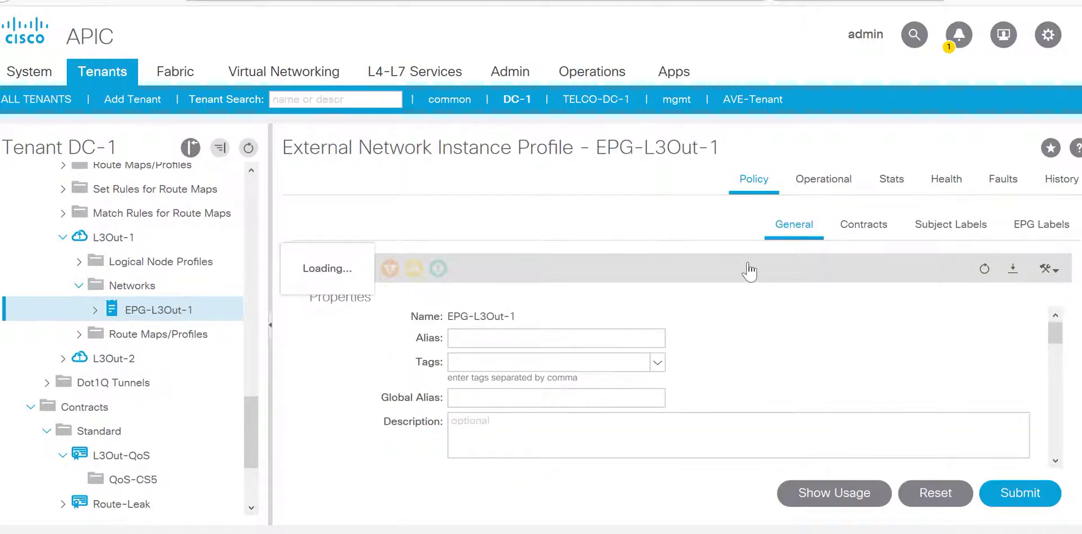
click(861, 228)
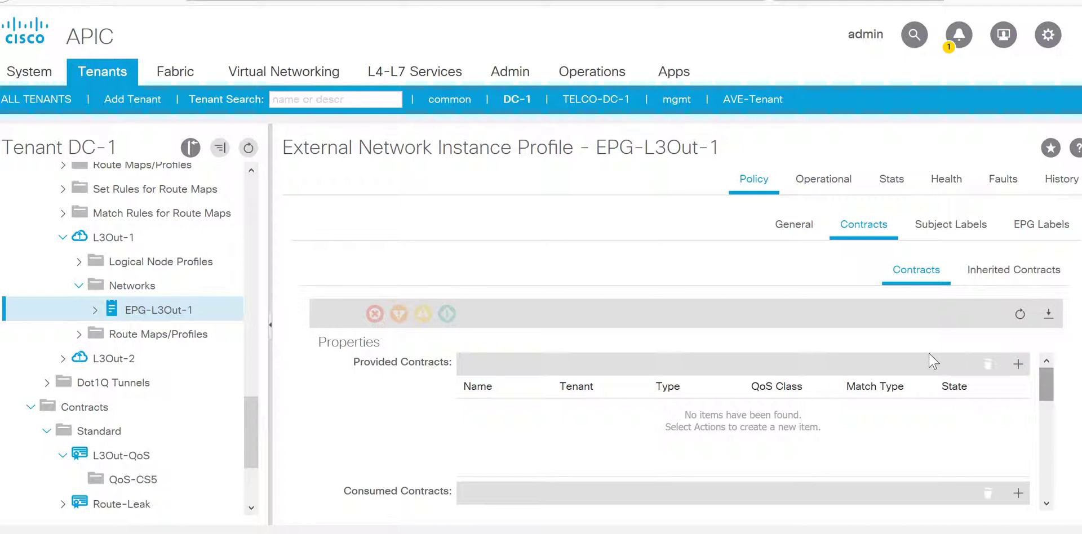
scroll(1046, 395, down, 3)
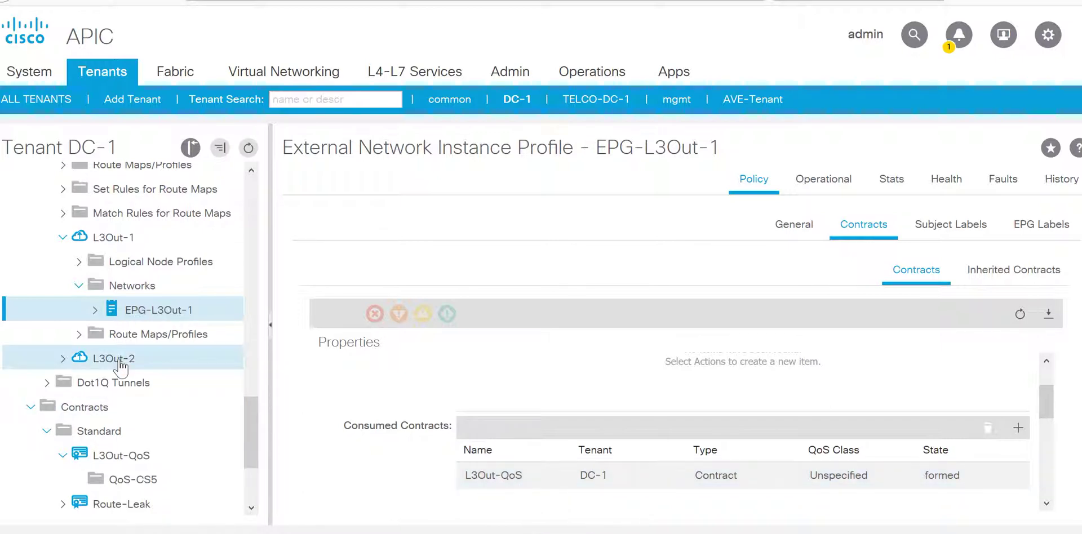
- Open the policy properties of the external network EPG-L3Out-2 under L3Out-2
click(63, 361)
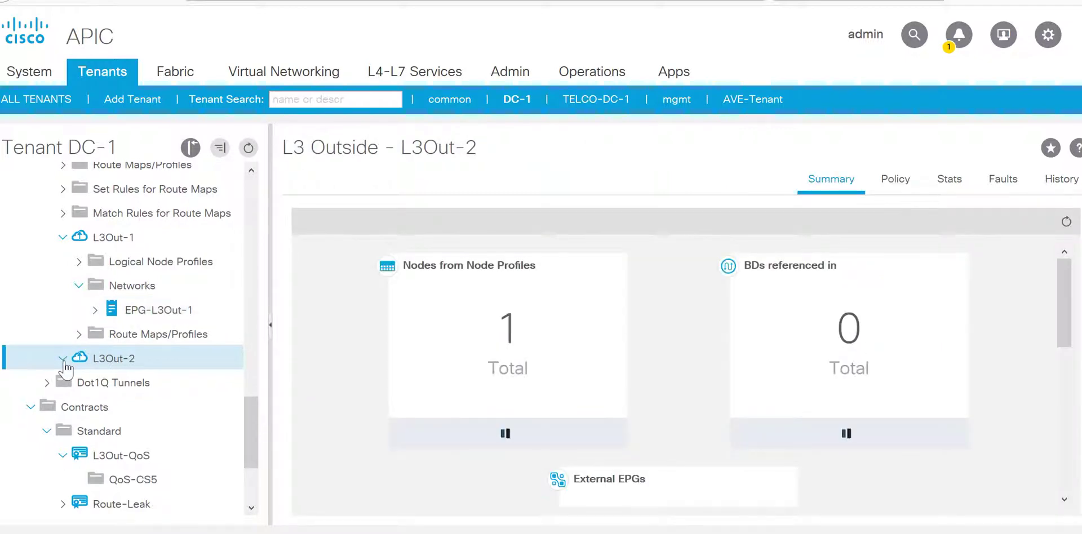
click(79, 409)
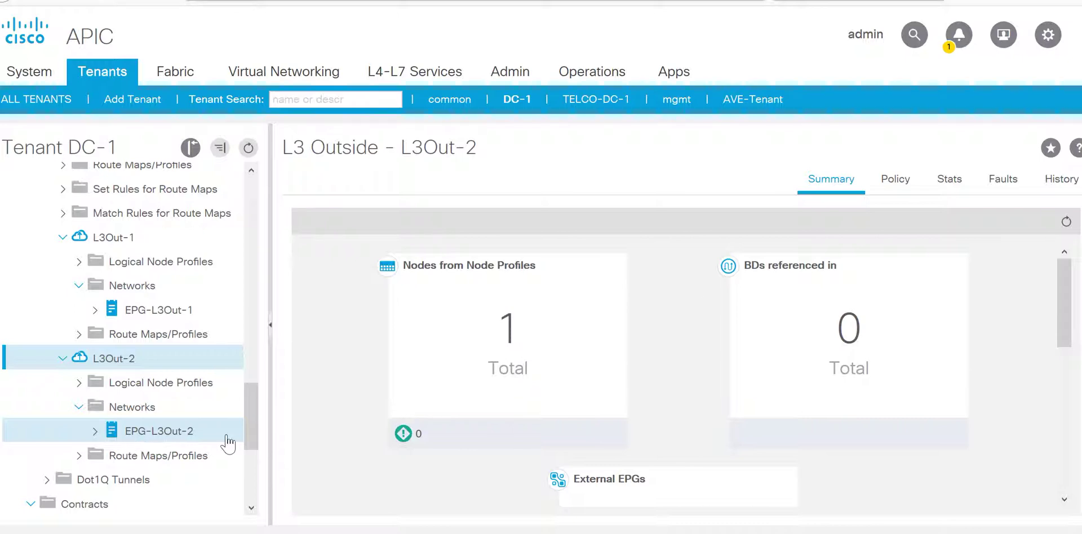
click(894, 186)
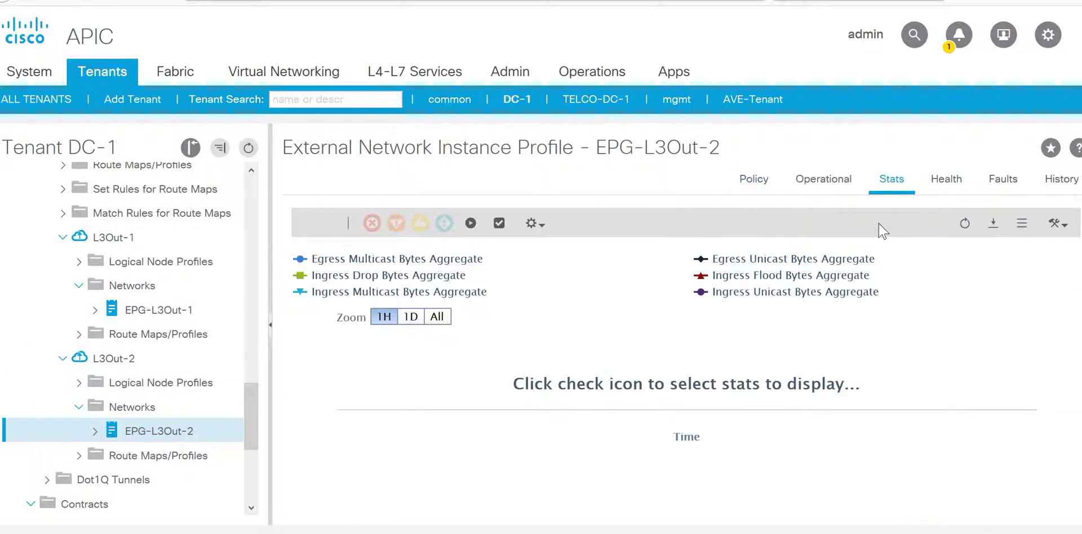
click(754, 180)
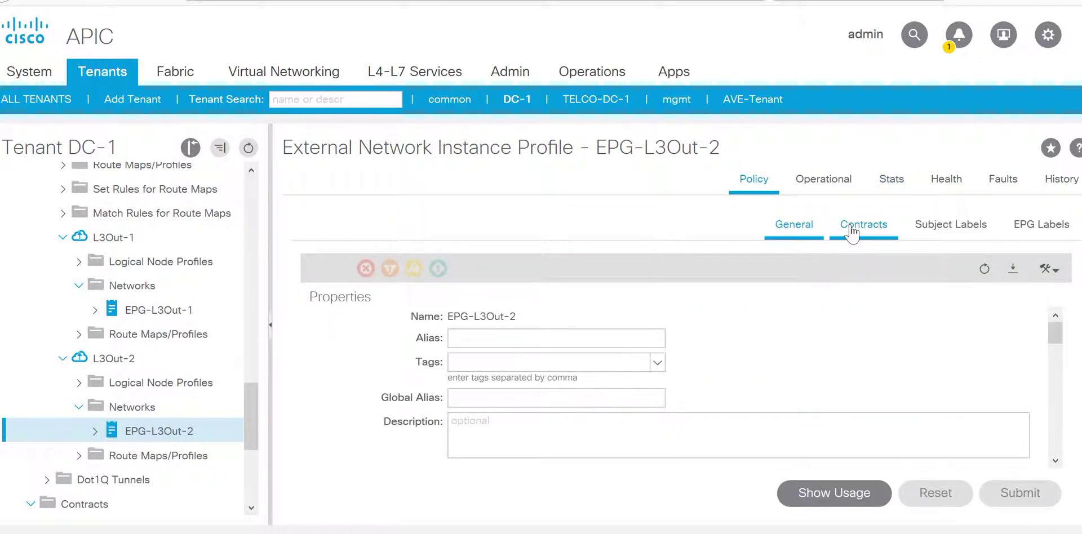